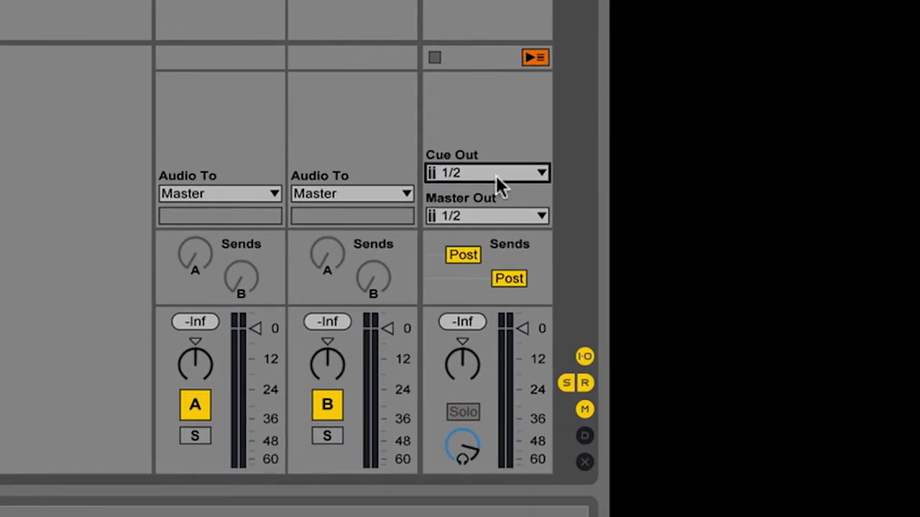
Step: Route Cue Out to mono output 2, and return Master Out to 1/2 after trying output 1
left_click(486, 175)
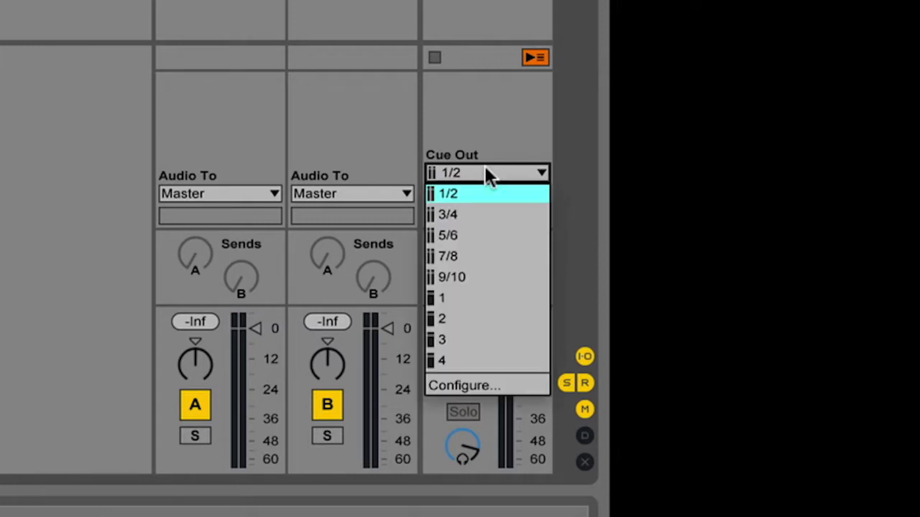
left_click(474, 319)
left_click(473, 216)
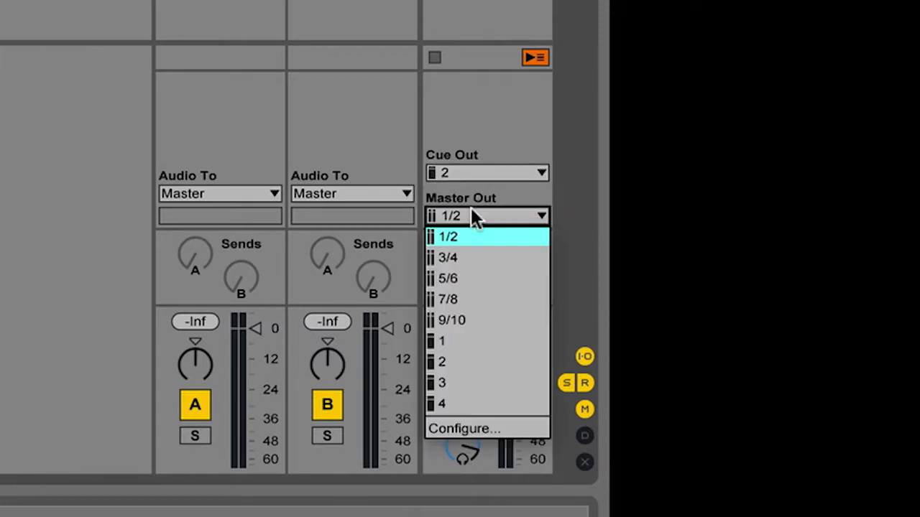
left_click(457, 343)
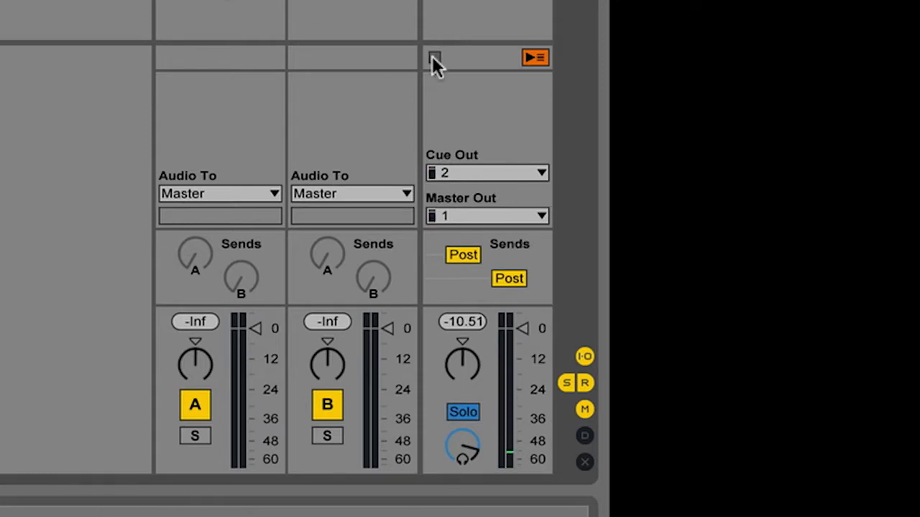
left_click(468, 215)
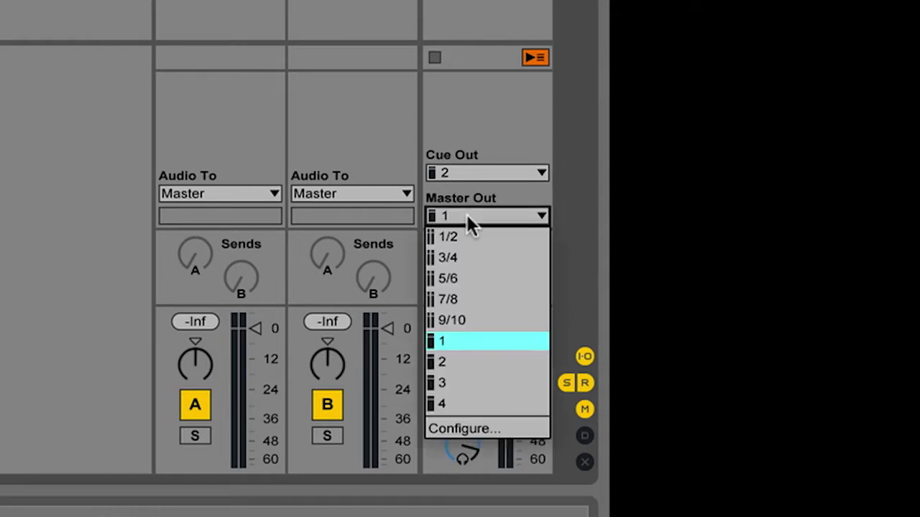
left_click(463, 235)
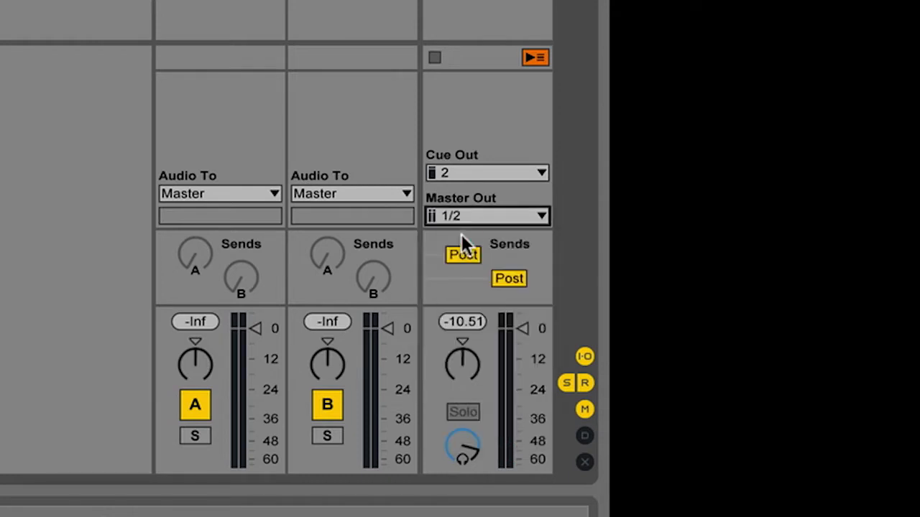
Step: Open the Audio Preferences through Configure... in the Cue Out menu
left_click(472, 167)
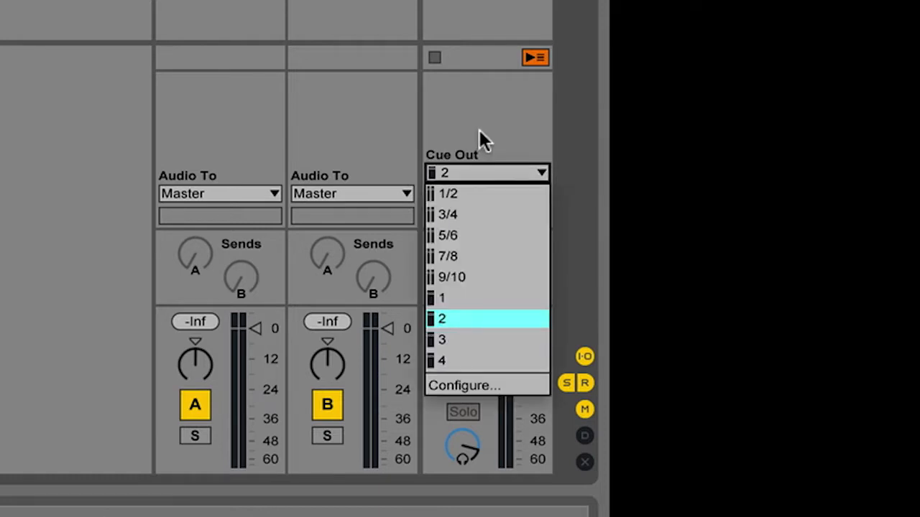
left_click(480, 129)
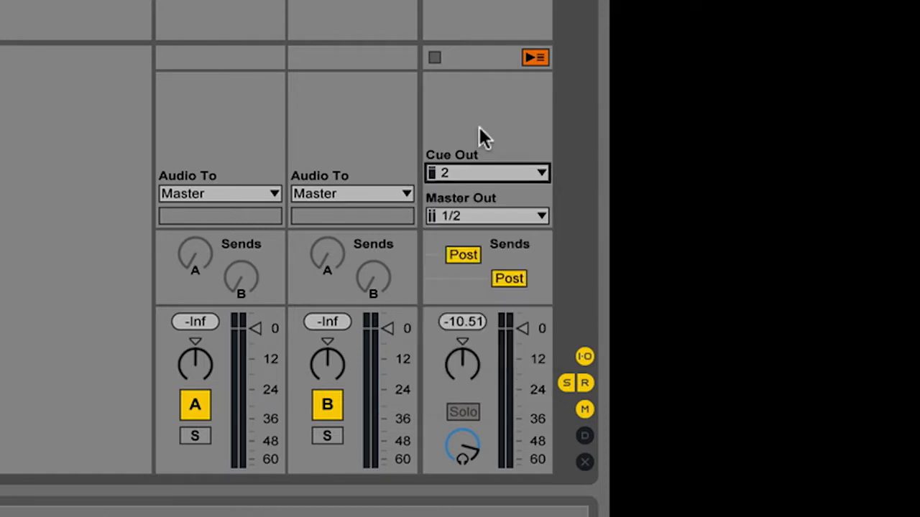
left_click(485, 174)
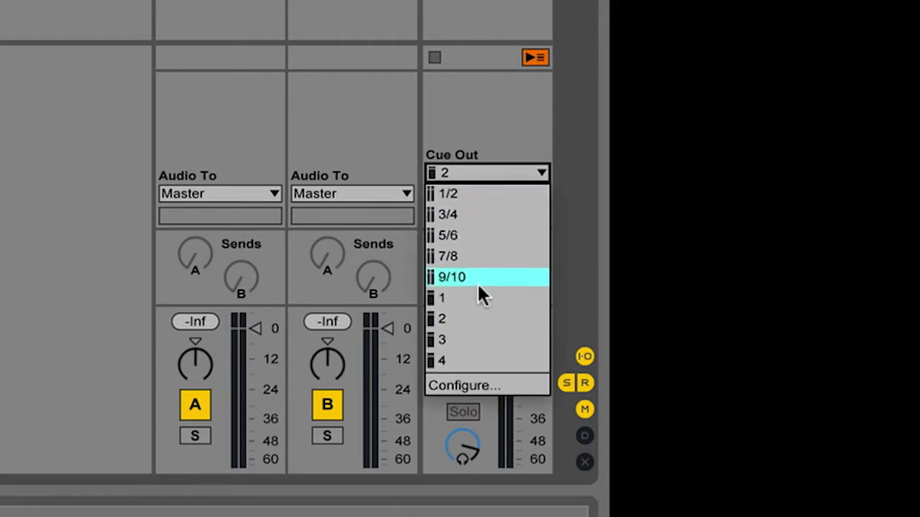
left_click(493, 102)
left_click(474, 168)
left_click(478, 106)
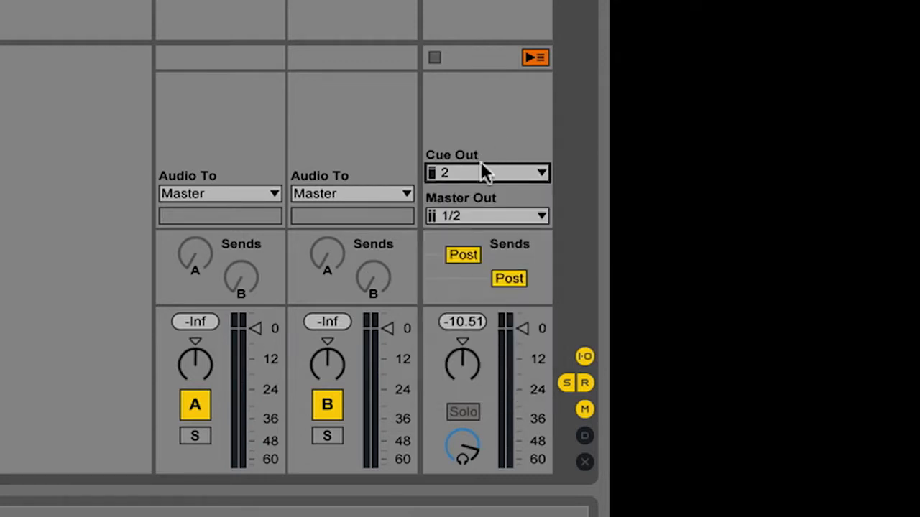
left_click(478, 167)
left_click(475, 123)
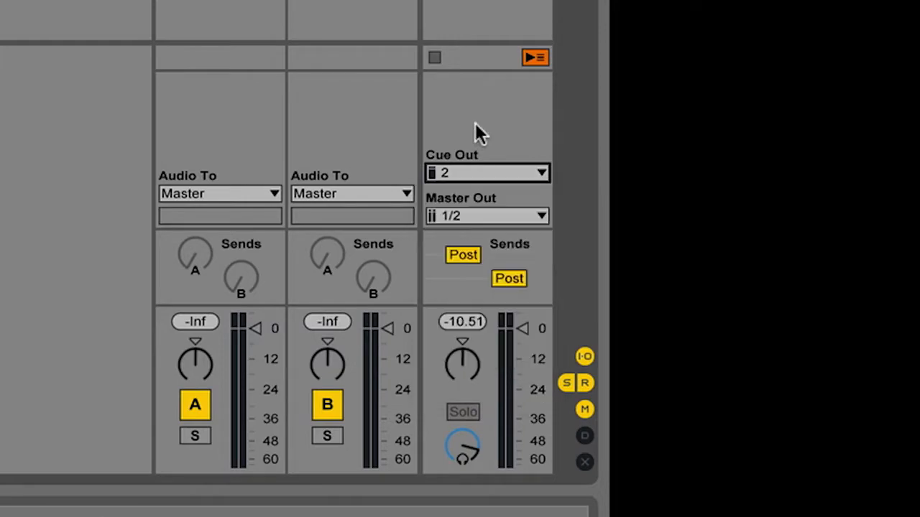
left_click(471, 171)
left_click(469, 384)
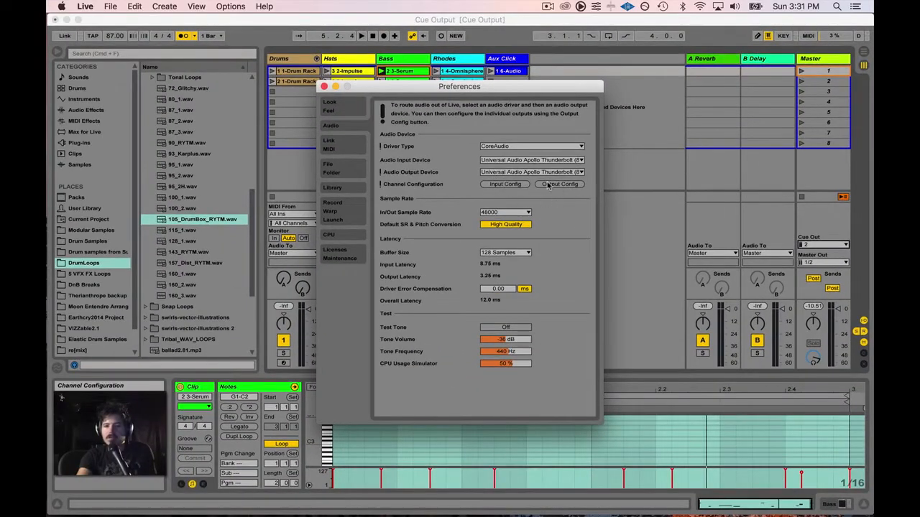
Step: Check Output Config without changes, close Preferences, and route Master Out to mono output 1
left_click(558, 184)
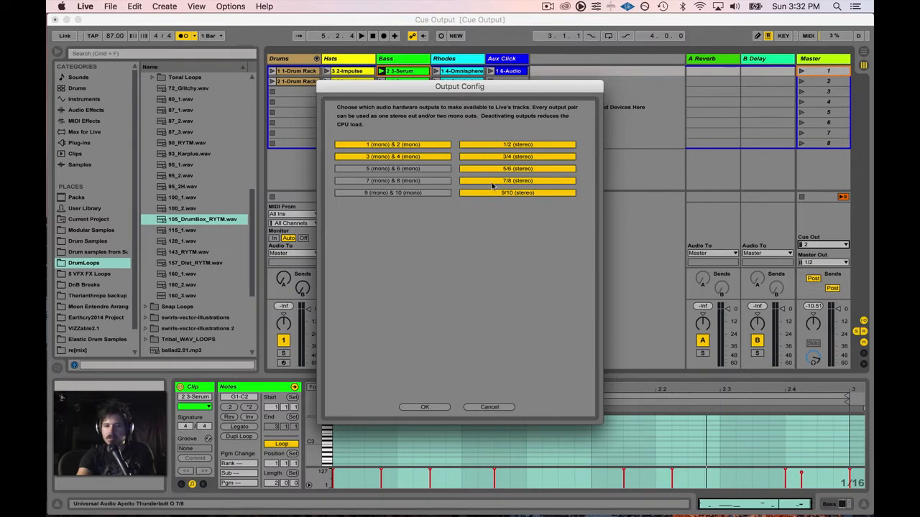
left_click(481, 407)
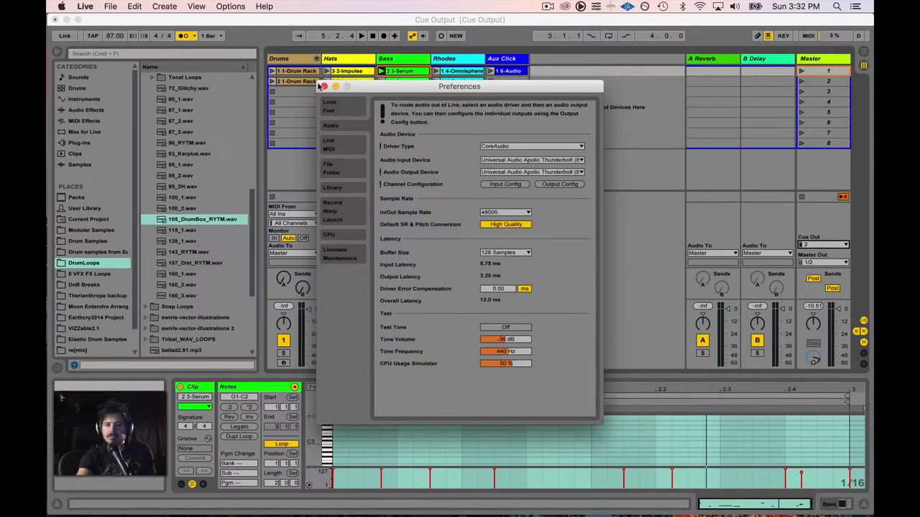
left_click(321, 89)
left_click(841, 262)
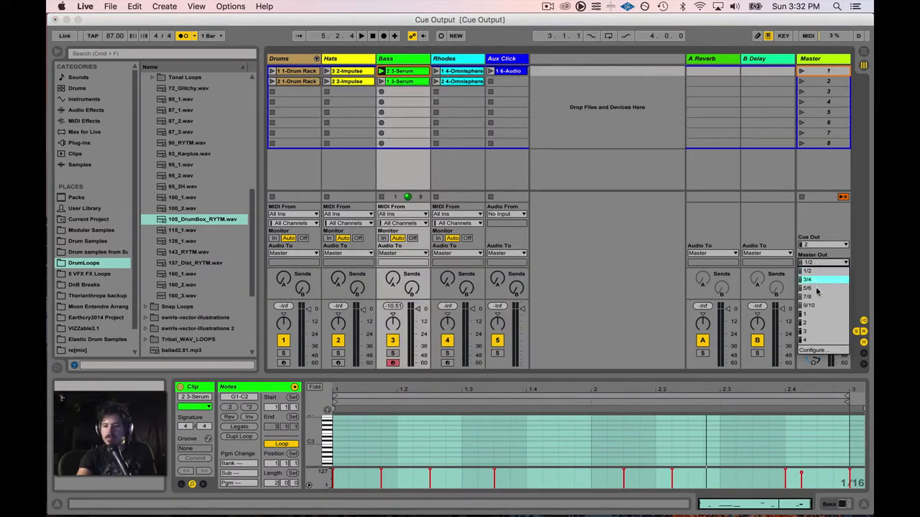
left_click(814, 319)
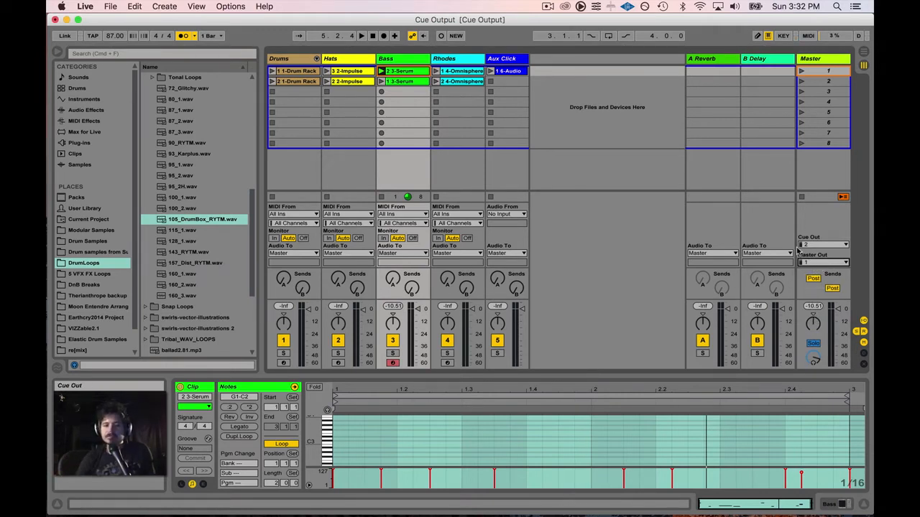
Step: Turn on the metronome and launch the Hats clip 3 2-Impulse, restarting playback
left_click(183, 35)
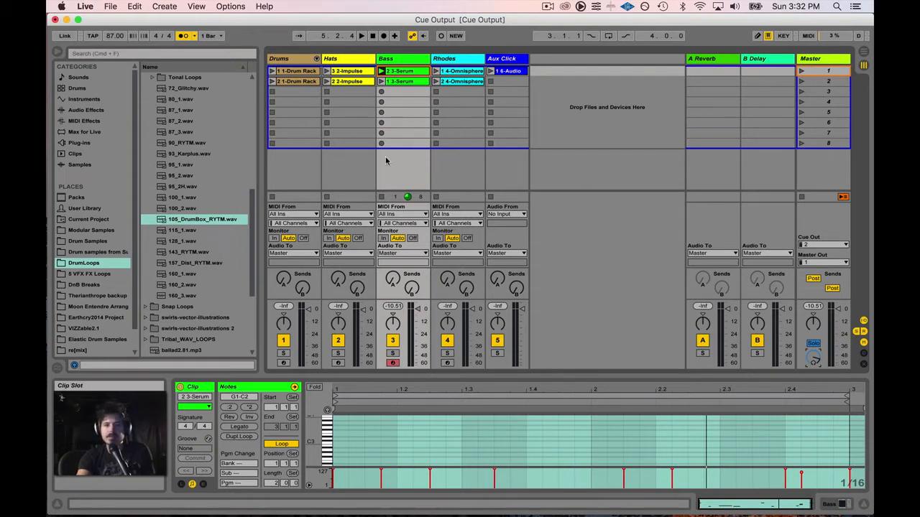
key("space")
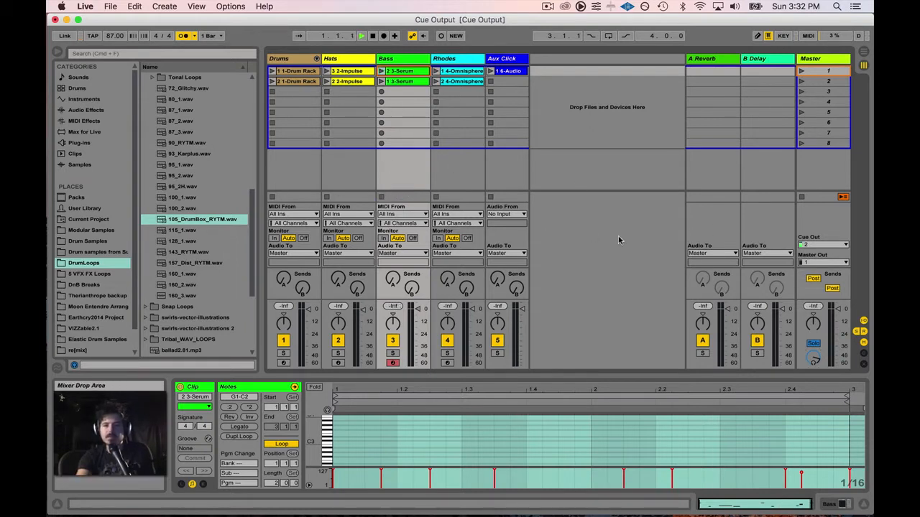
left_click(327, 71)
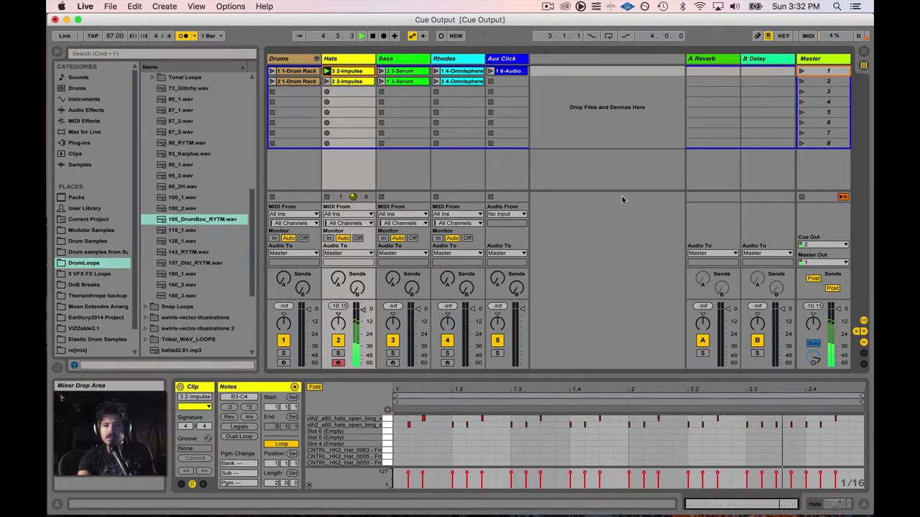
key("space")
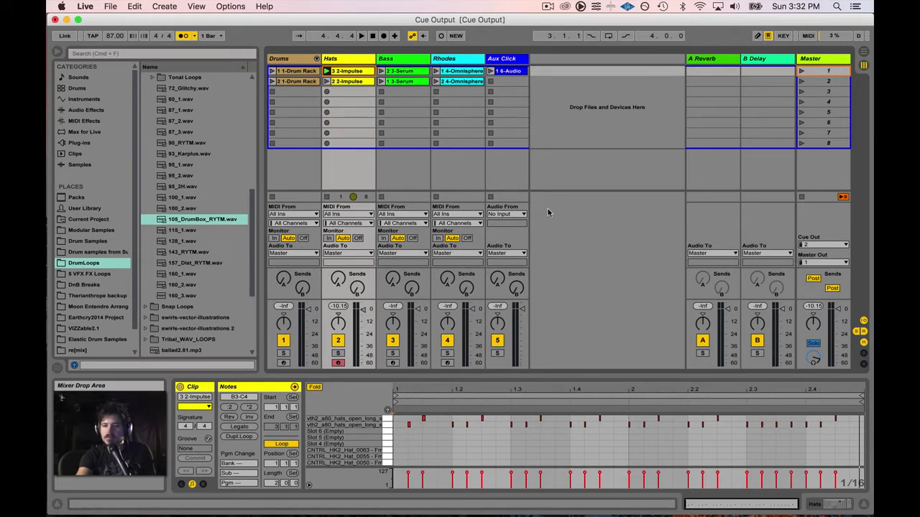
key("space")
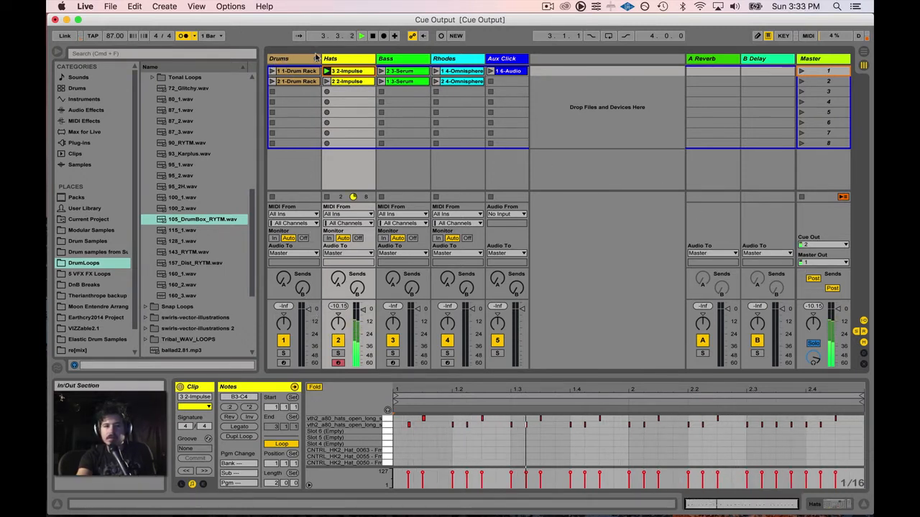
Step: Set the Master's Solo button to Cue mode and launch the Drums clip 1-Drum Rack
left_click(290, 62)
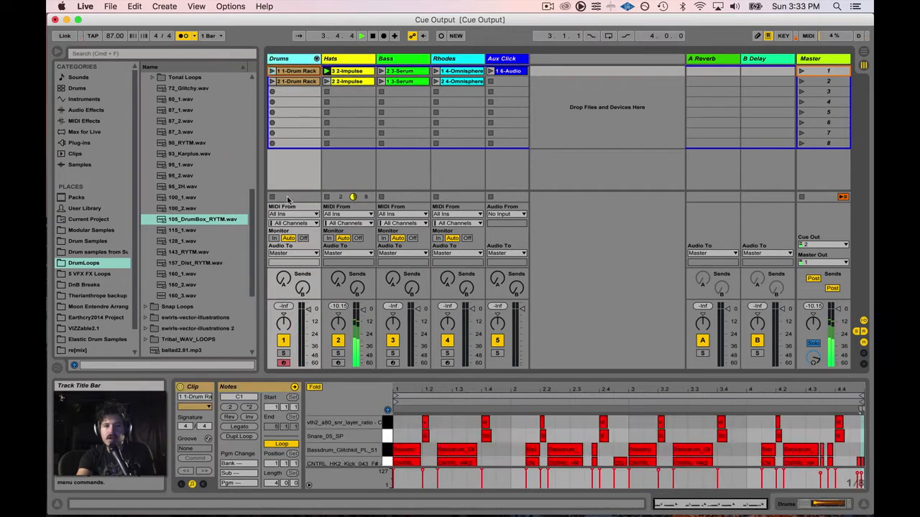
left_click(283, 340)
left_click(284, 342)
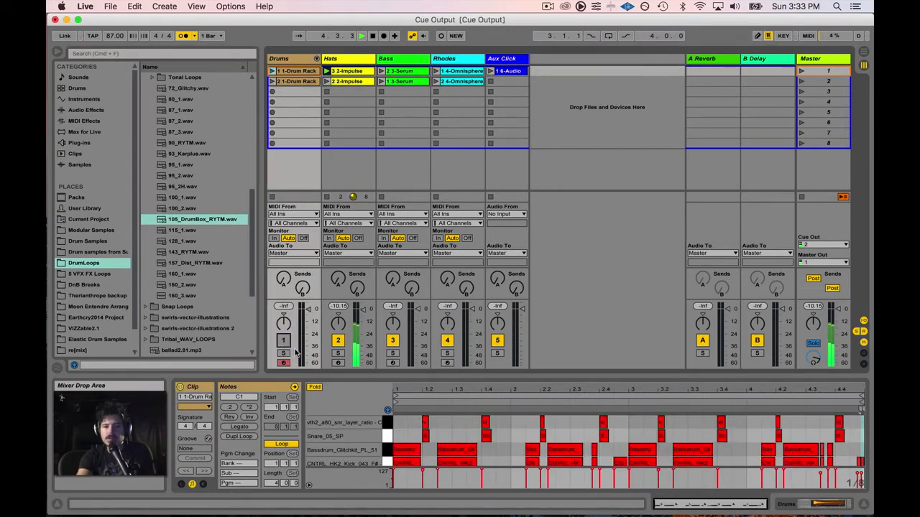
left_click(811, 346)
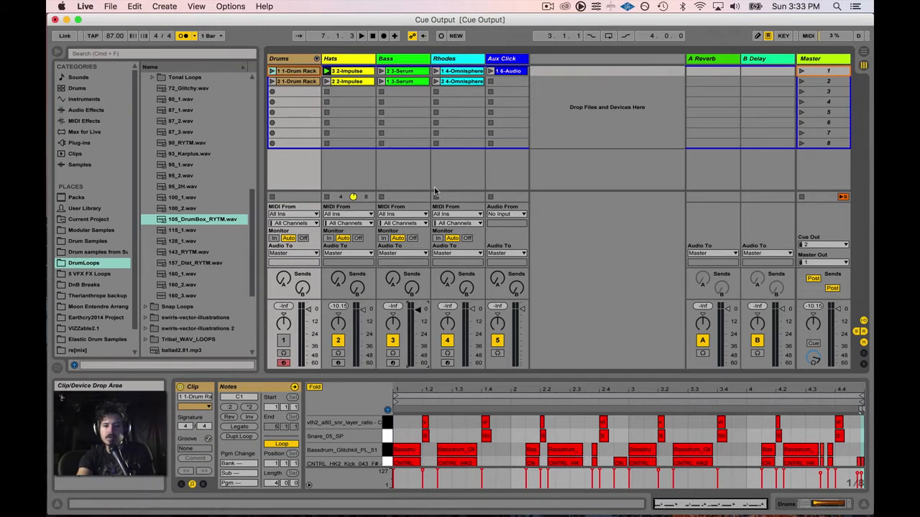
left_click(271, 71)
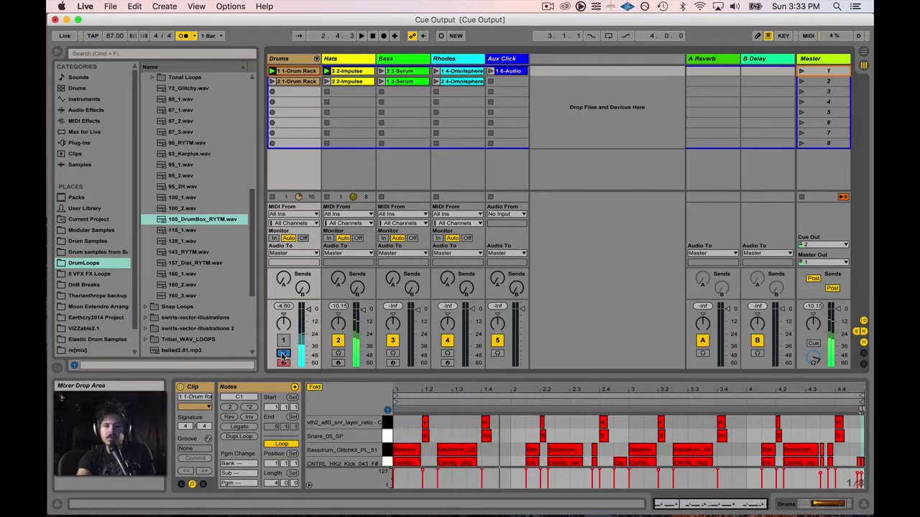
Step: Audition Drums' 2-Drum Rack on cue, then switch Rhodes off and send it to cue
left_click(284, 352)
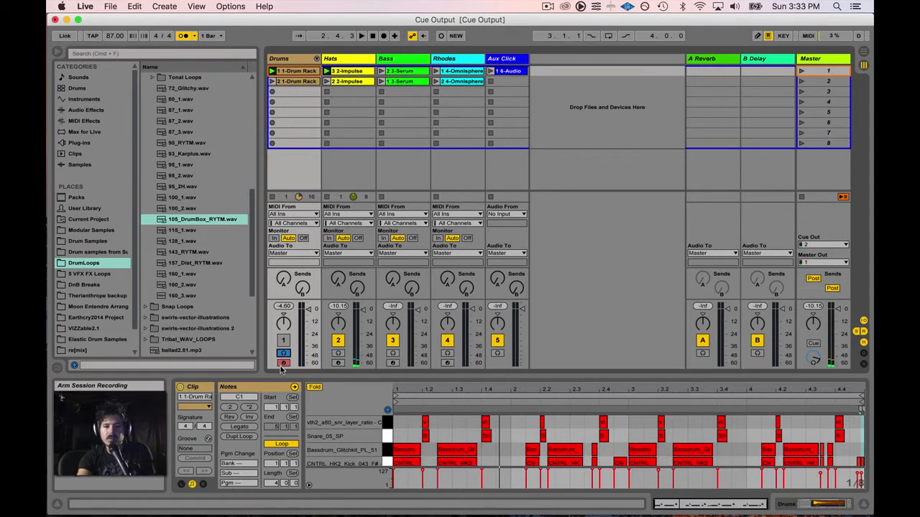
key("space")
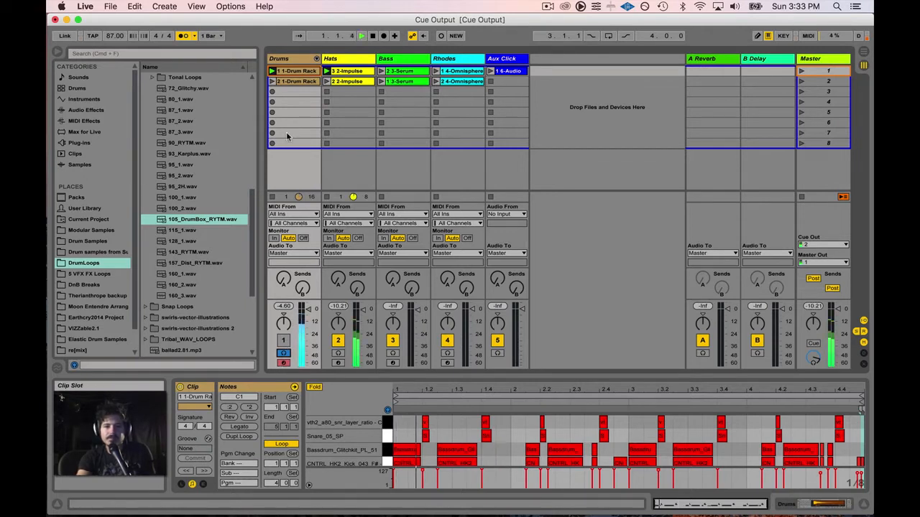
left_click(272, 82)
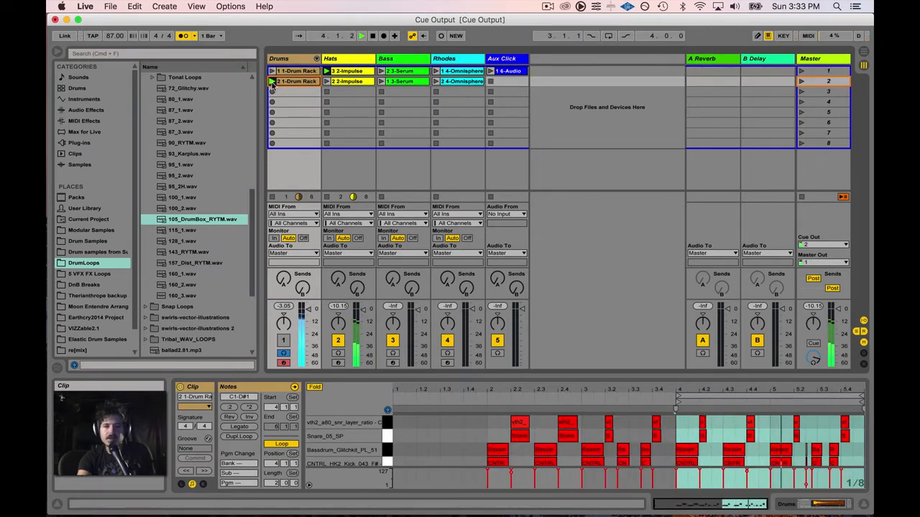
left_click(282, 341)
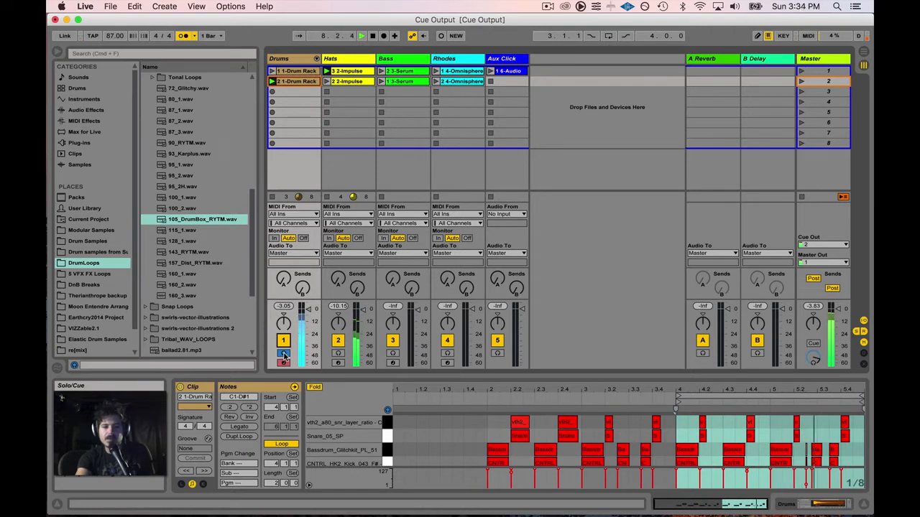
left_click(284, 356)
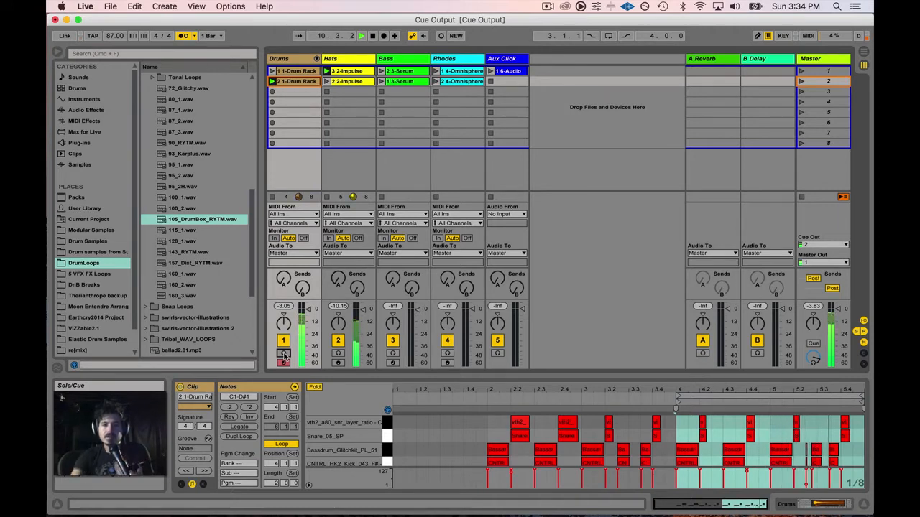
left_click(447, 340)
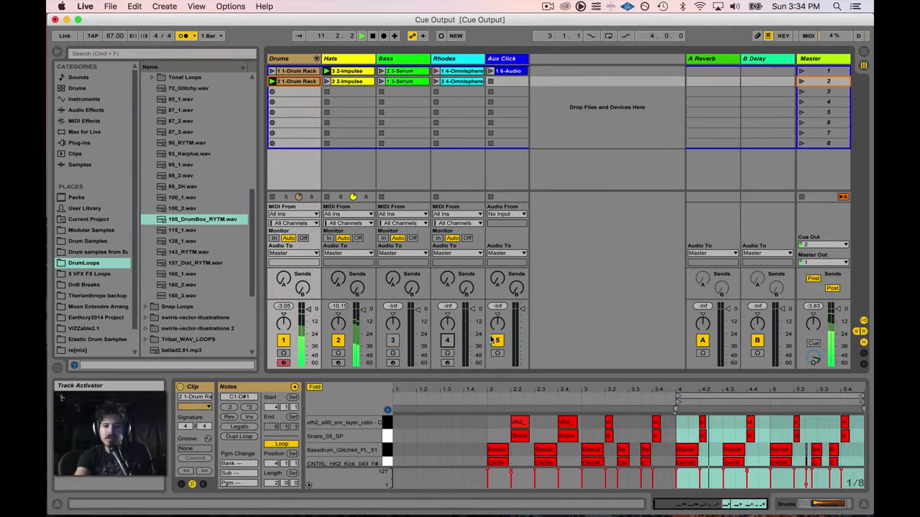
left_click(447, 354)
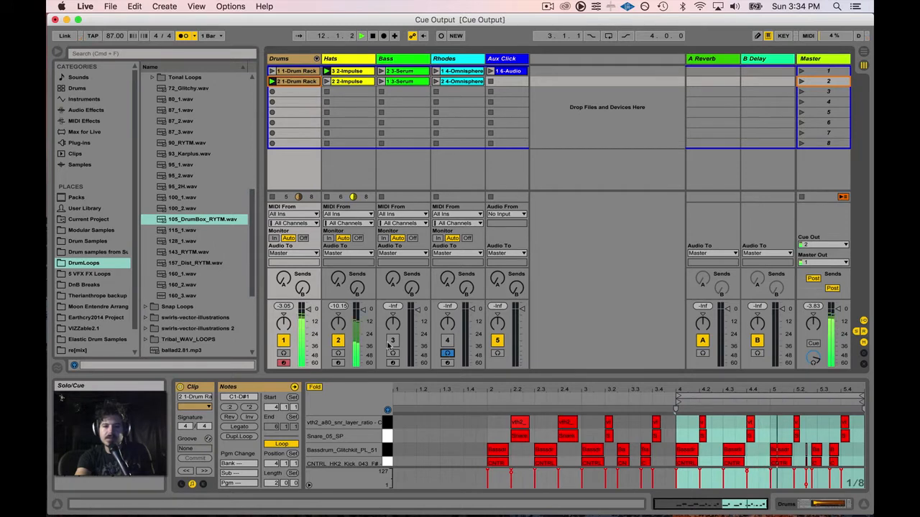
Step: Launch both Rhodes clips, re-enable the Rhodes track, and turn off its cue
left_click(435, 71)
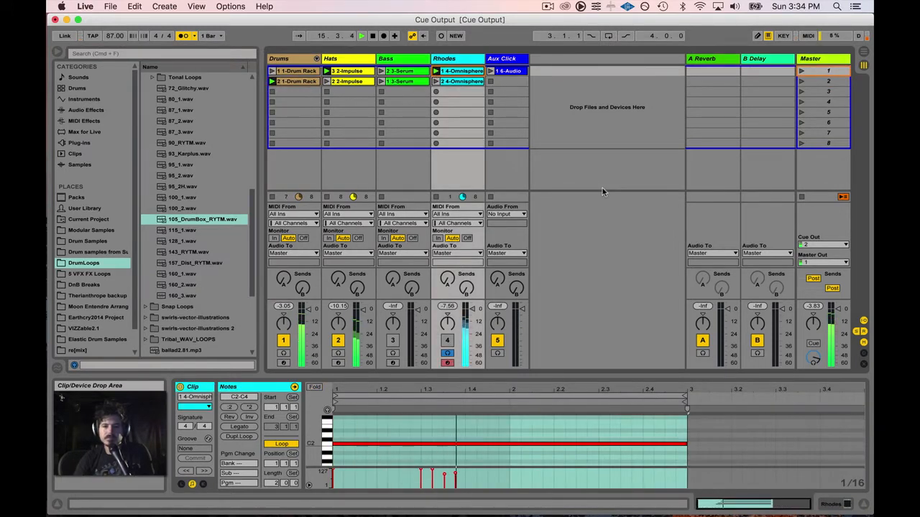
left_click(436, 84)
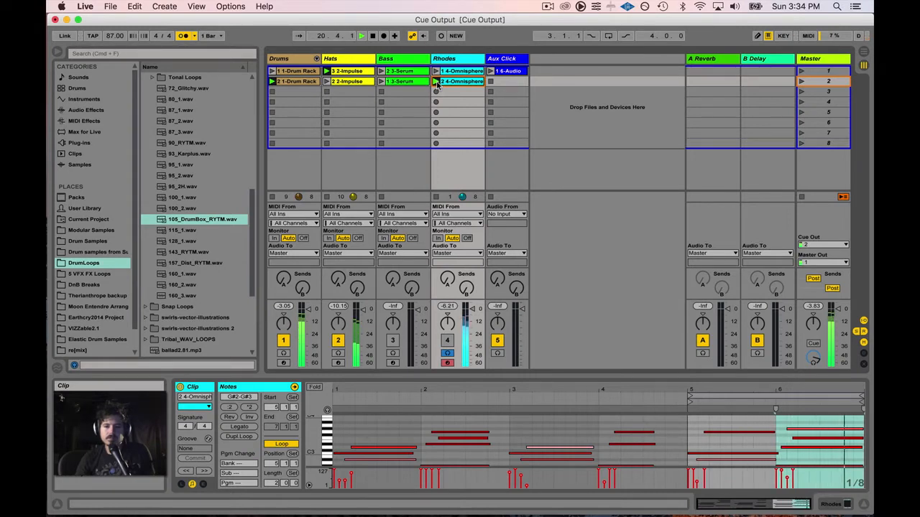
left_click(447, 342)
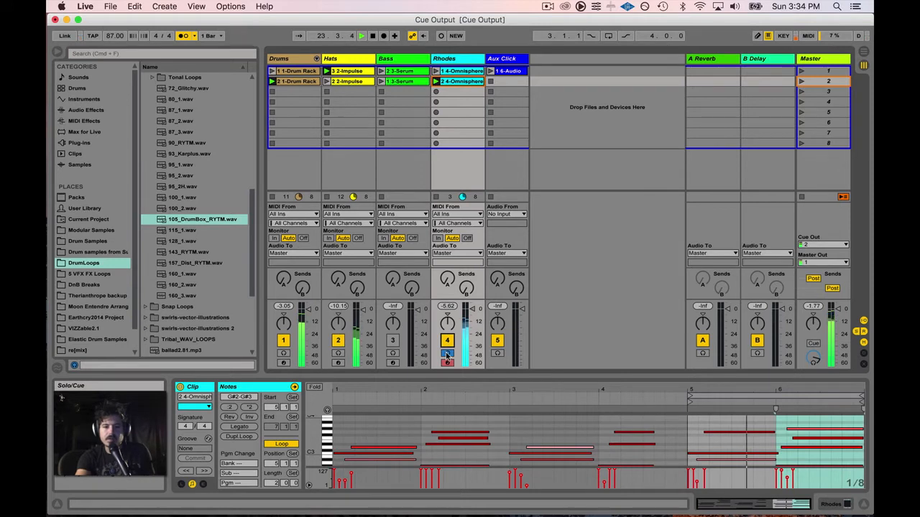
left_click(447, 353)
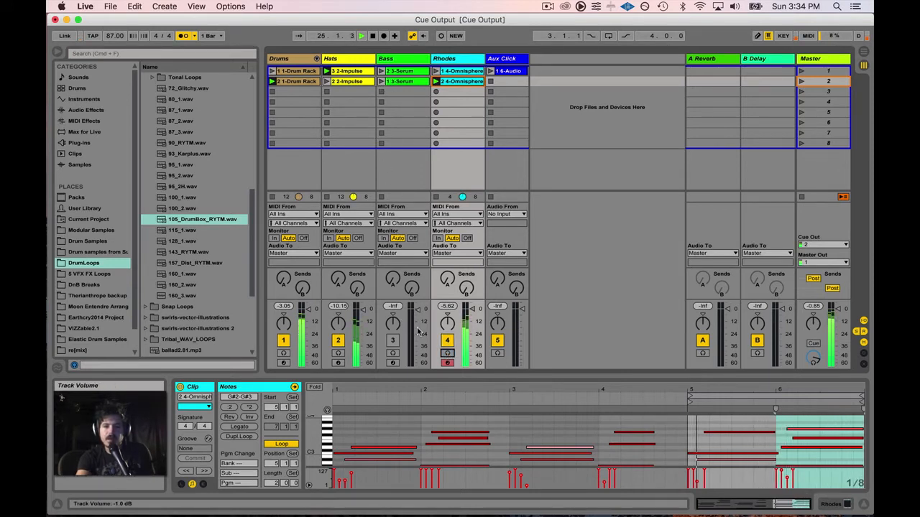
Step: Enable Bass, pull its fader to -inf, cue it, and launch its 2 3-Serum clip
left_click_drag(417, 311, 418, 312)
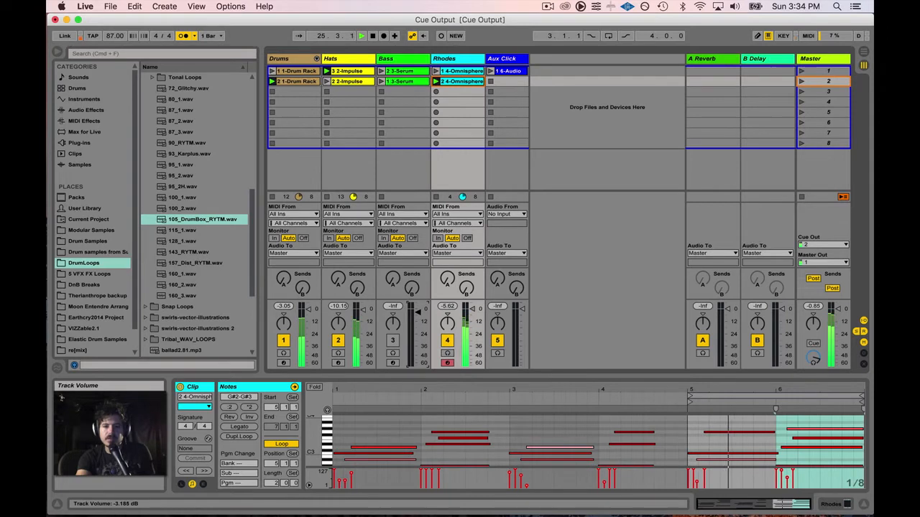
left_click(392, 342)
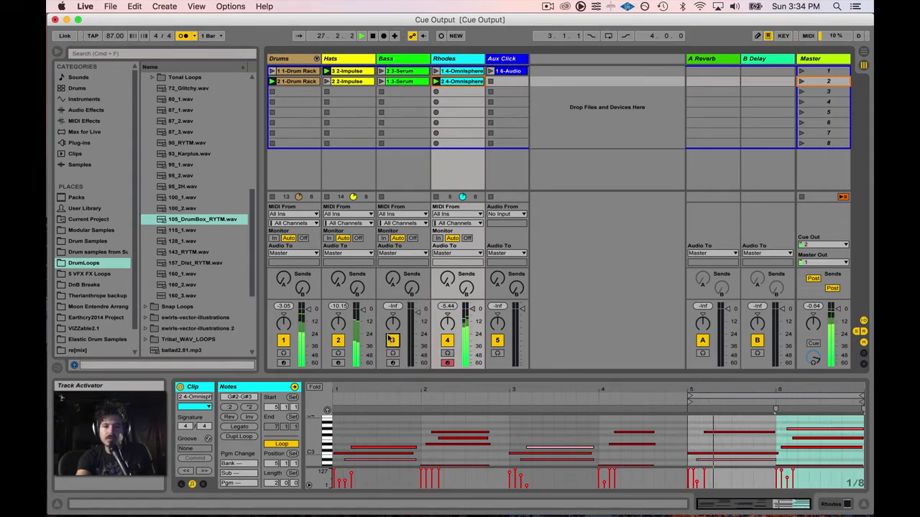
left_click_drag(411, 309, 411, 309)
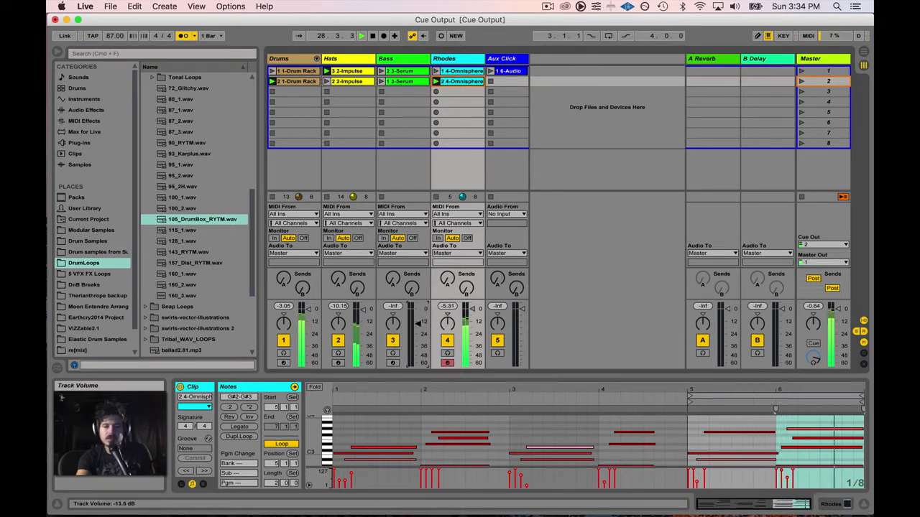
left_click_drag(417, 346, 418, 364)
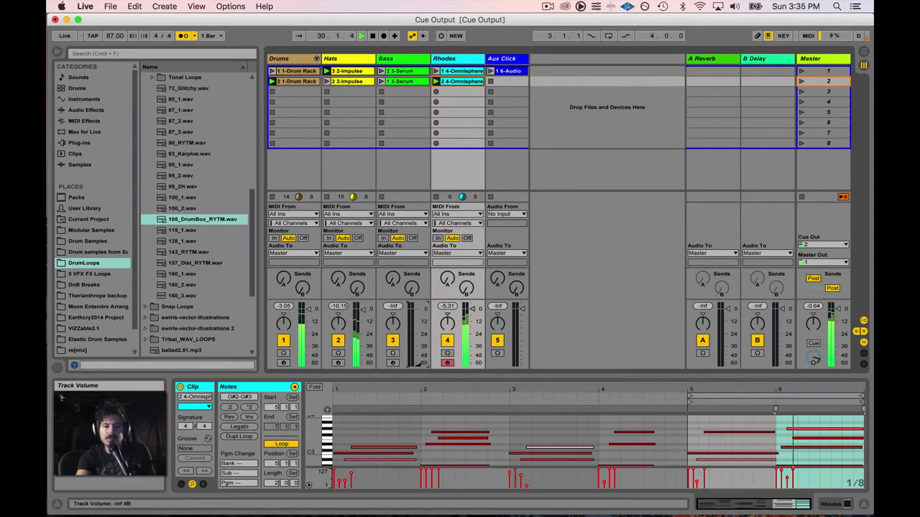
left_click(392, 353)
left_click(381, 71)
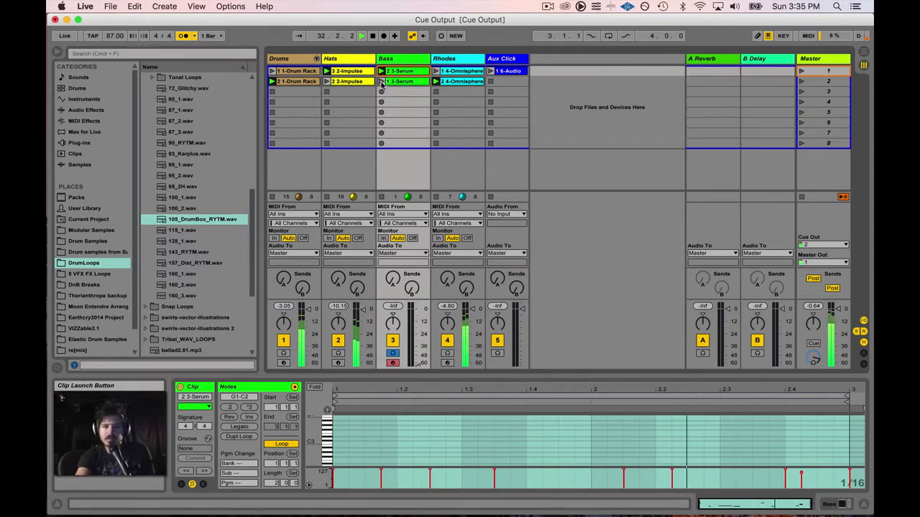
Step: Audition the 1 3-Serum and 2 3-Serum clips, uncue Bass, and raise its fader to -11.38 dB
left_click(381, 81)
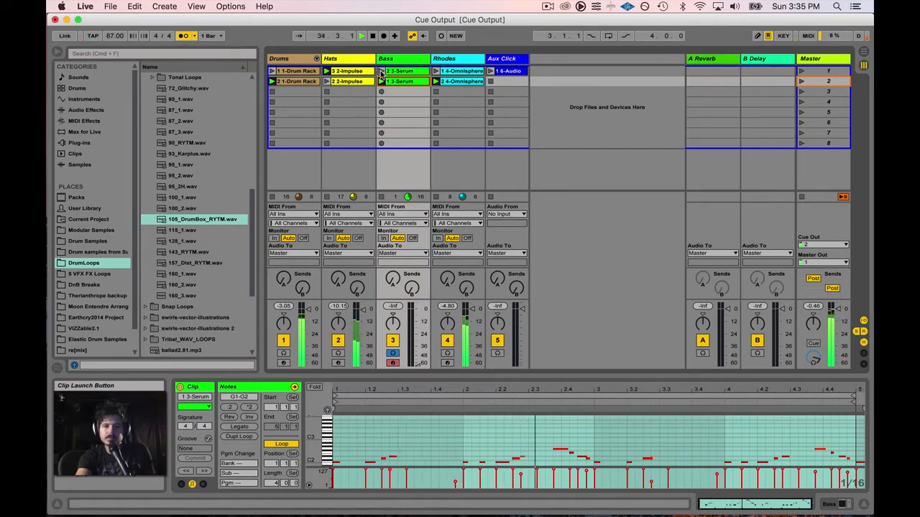
left_click(380, 71)
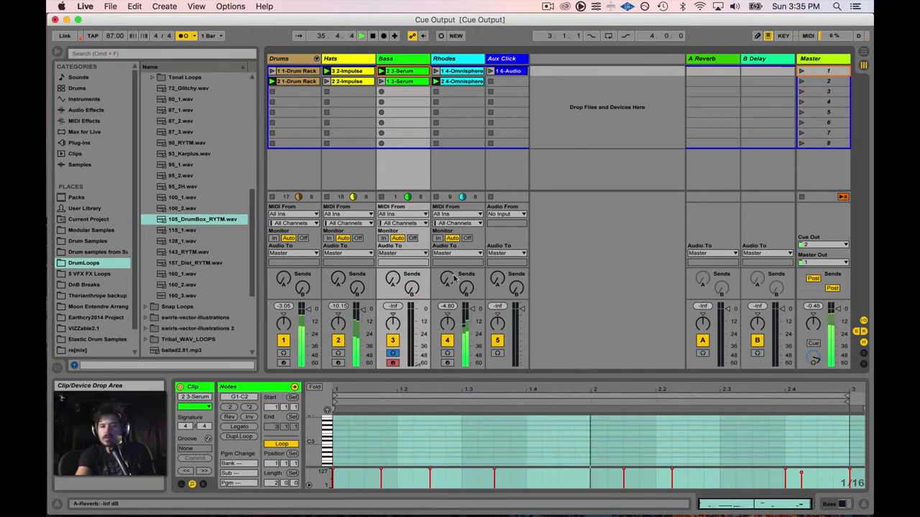
left_click(394, 355)
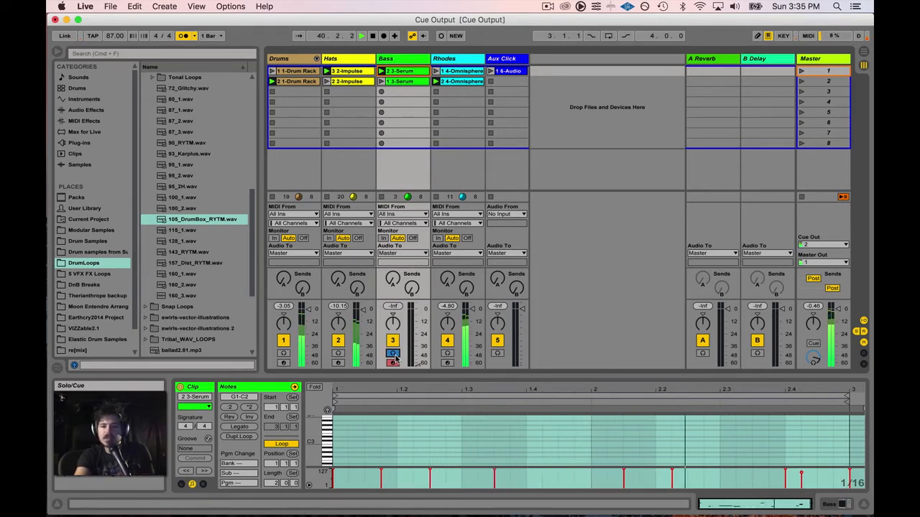
left_click(394, 354)
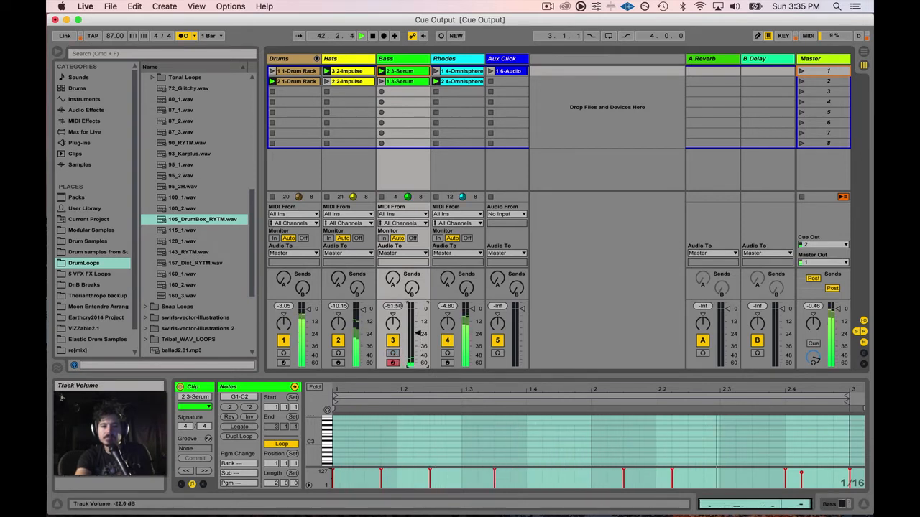
left_click_drag(418, 363, 417, 307)
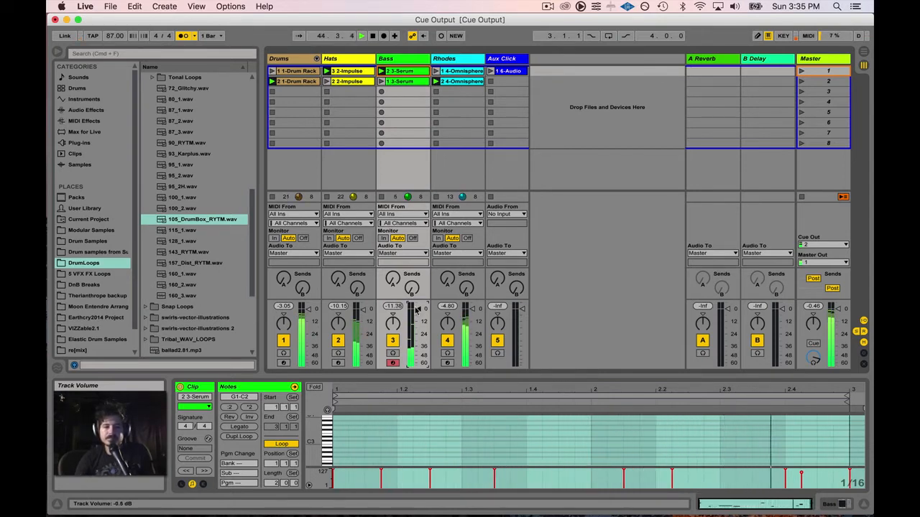
left_click_drag(416, 309, 416, 309)
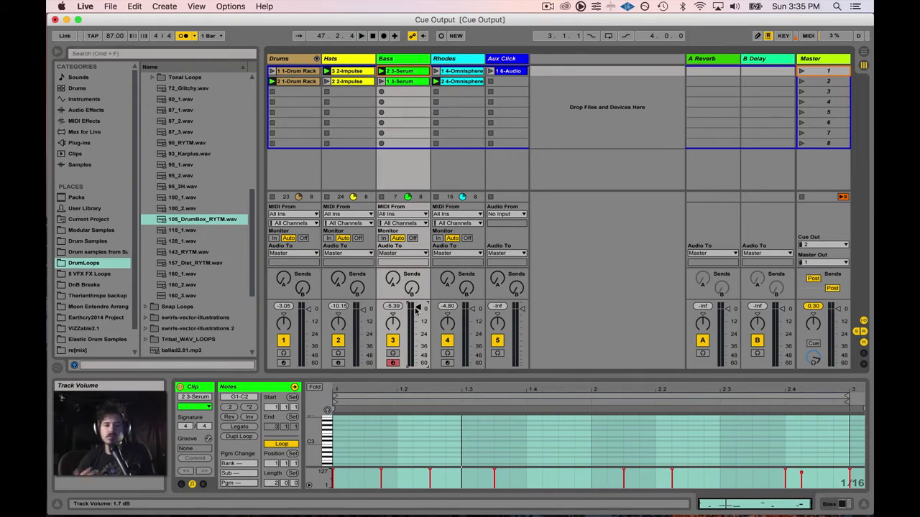
left_click(808, 36)
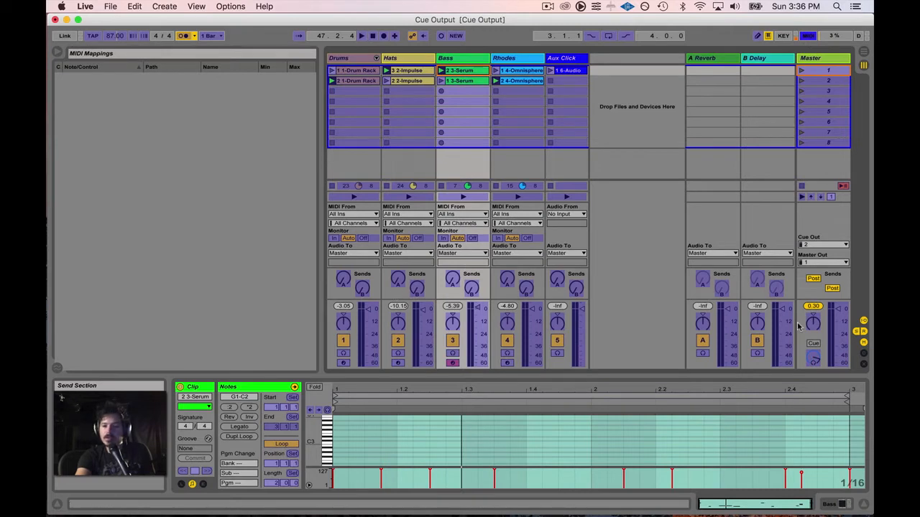
left_click(815, 363)
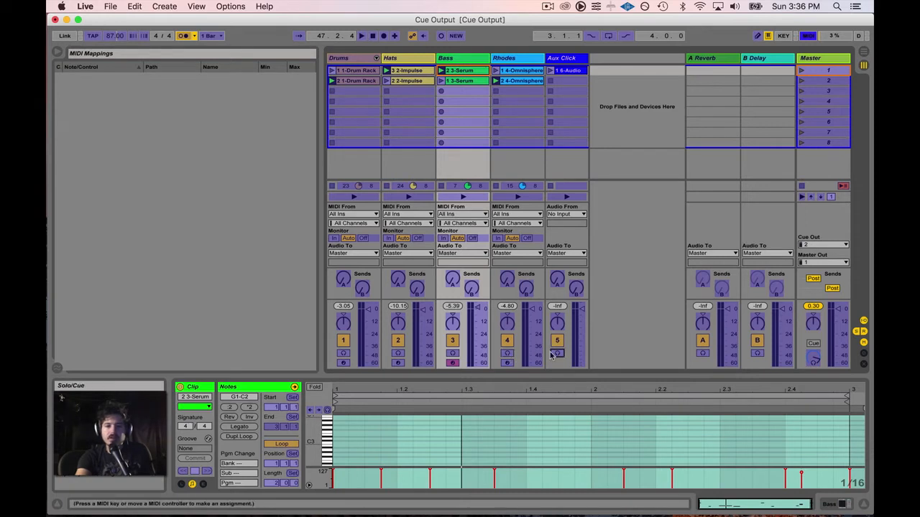
left_click(477, 320)
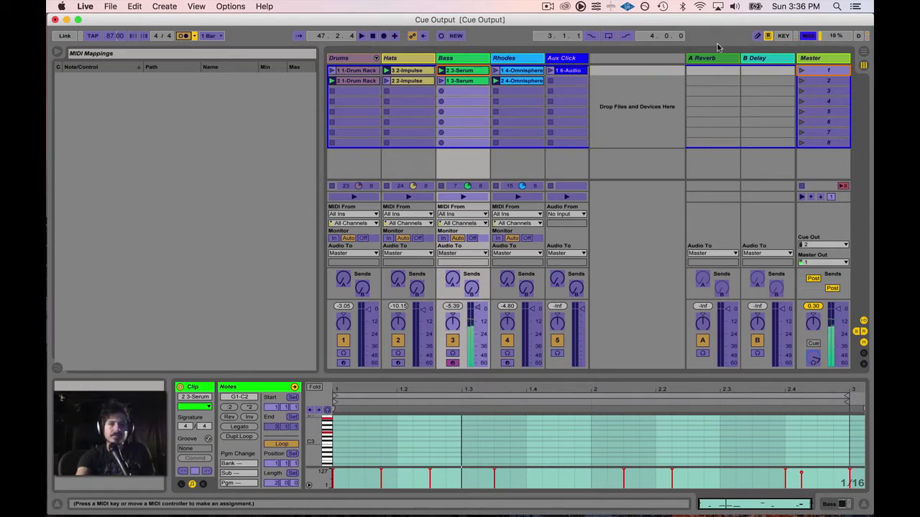
left_click(808, 35)
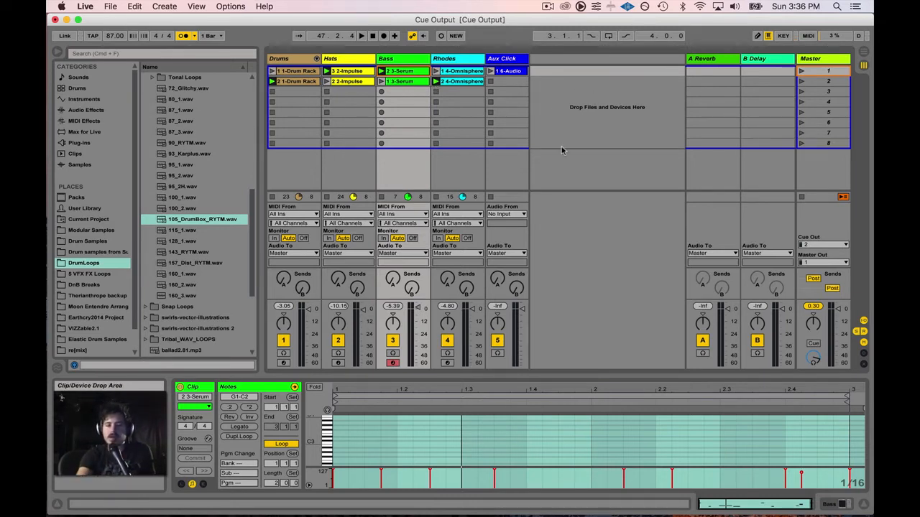
Step: Play the set with the metronome off and drop 87_3.wav into Drums slot 3 as MIDI 87_3
scroll(210, 185, "down", 3)
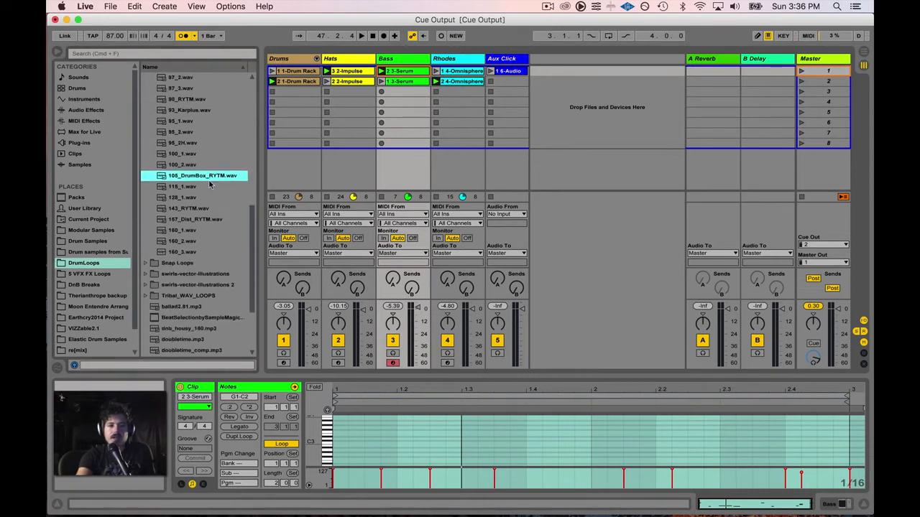
scroll(211, 184, "up", 5)
scroll(210, 184, "down", 3)
scroll(210, 185, "down", 1)
scroll(211, 184, "up", 3)
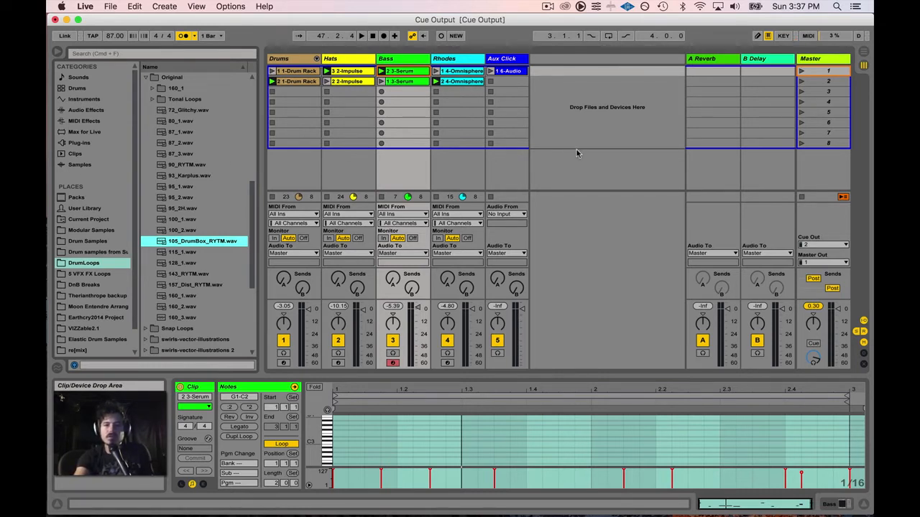
key("space")
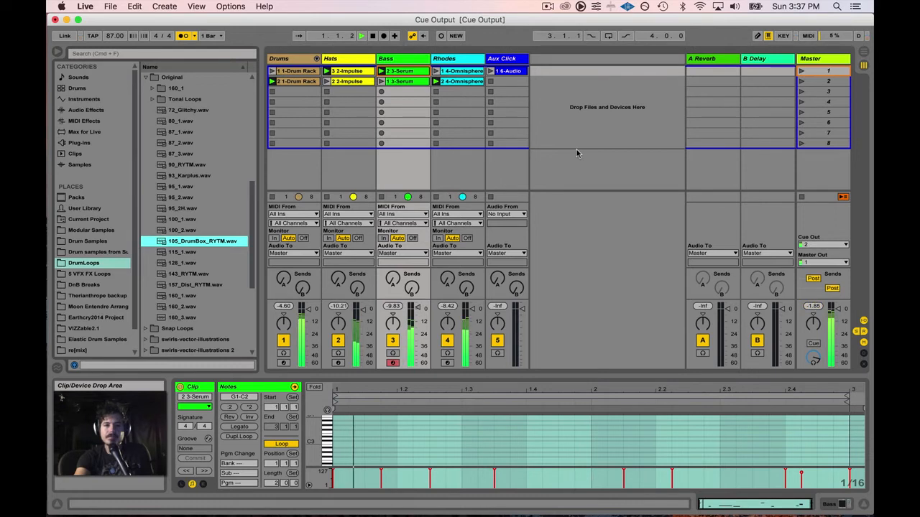
left_click(184, 37)
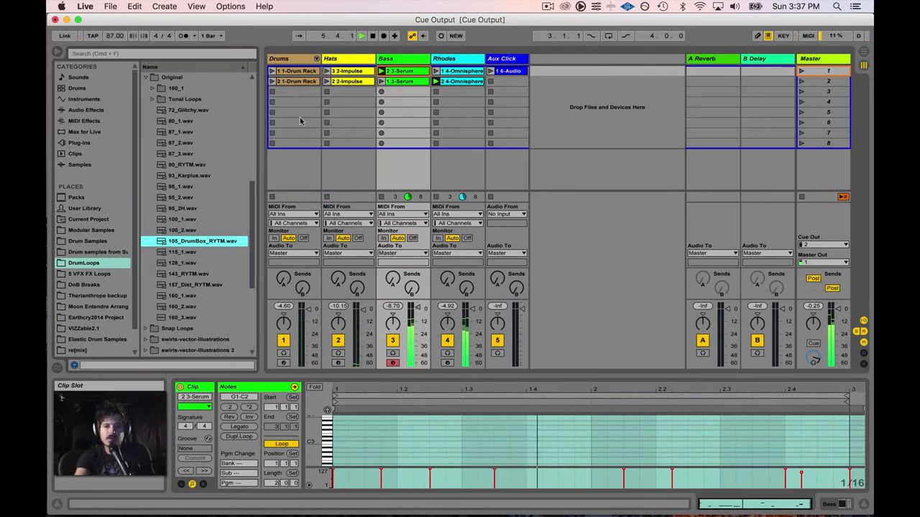
left_click(183, 155)
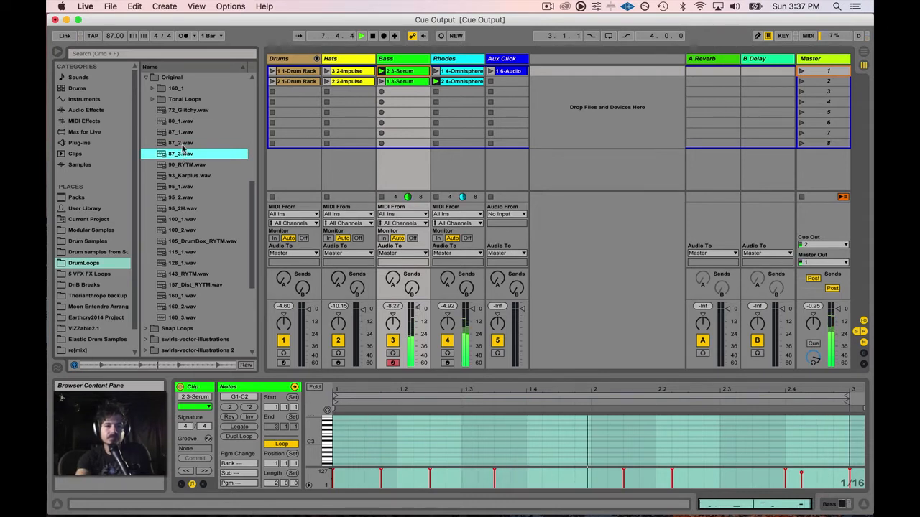
left_click_drag(181, 155, 289, 95)
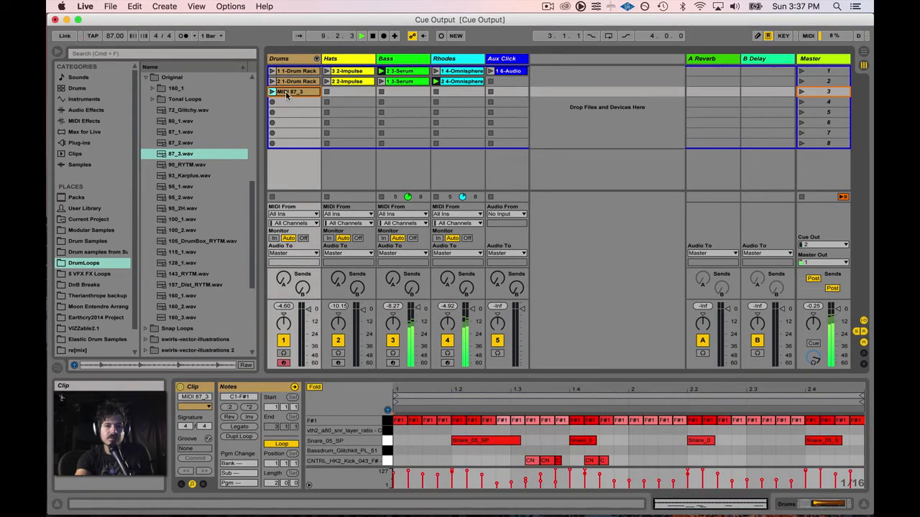
Step: Undo the Drums drop and insert a new audio track, moving it to the first column
key("BackSpace")
right_click(291, 59)
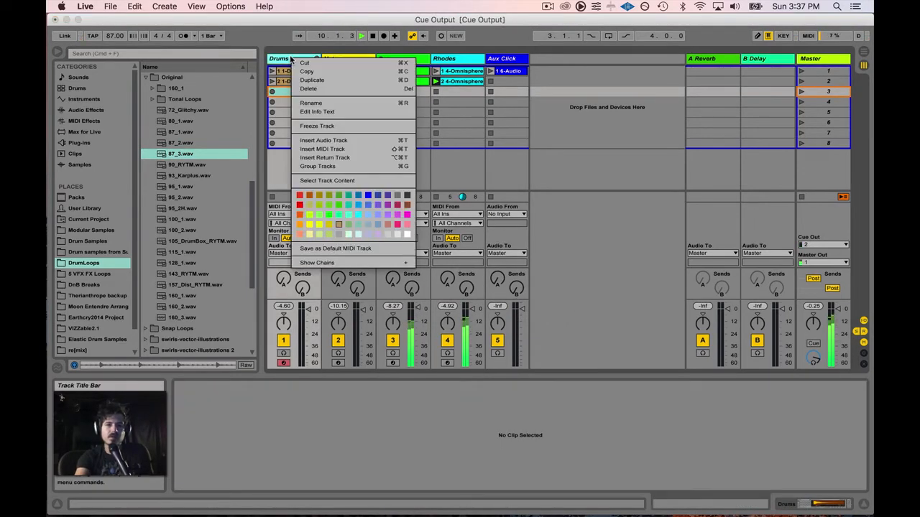
left_click(327, 140)
left_click_drag(338, 60, 279, 62)
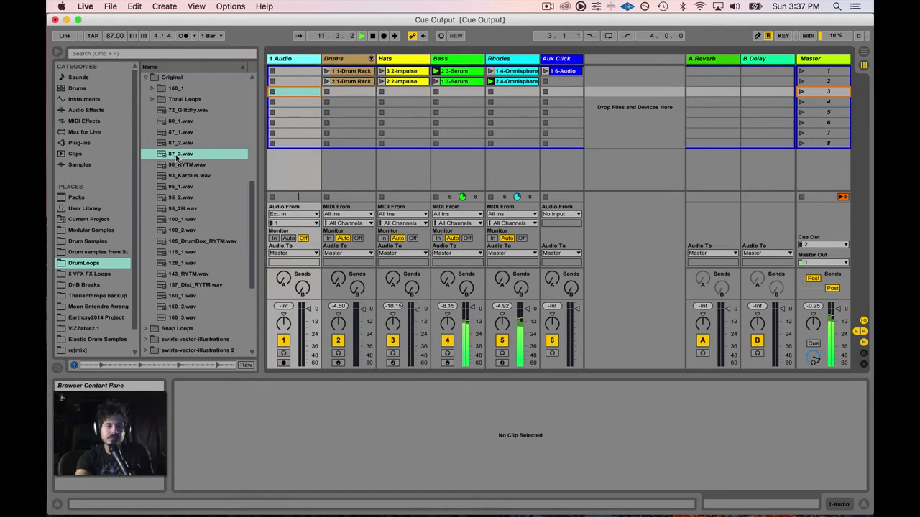
Step: Preview the 95_2 and 95_1 loops, then place 95_2.wav in 1 Audio's first slot and launch it
left_click(164, 155)
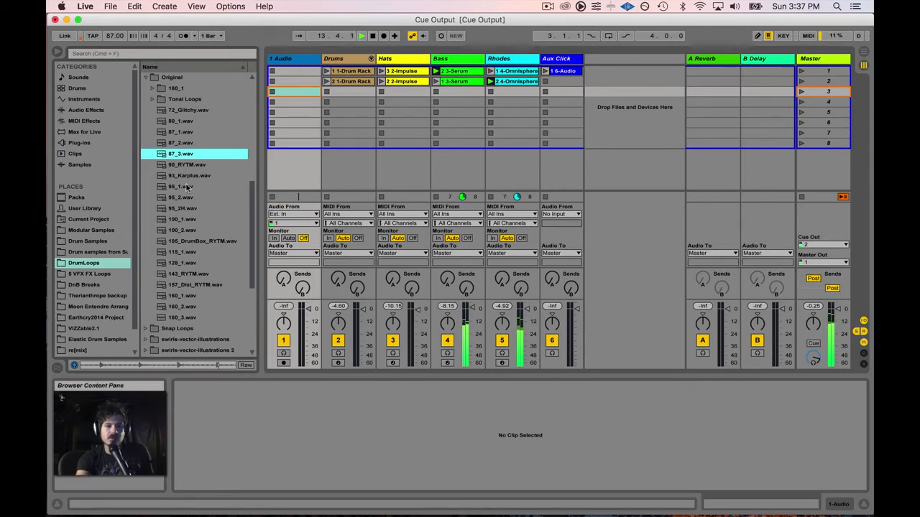
left_click(207, 35)
left_click(203, 35)
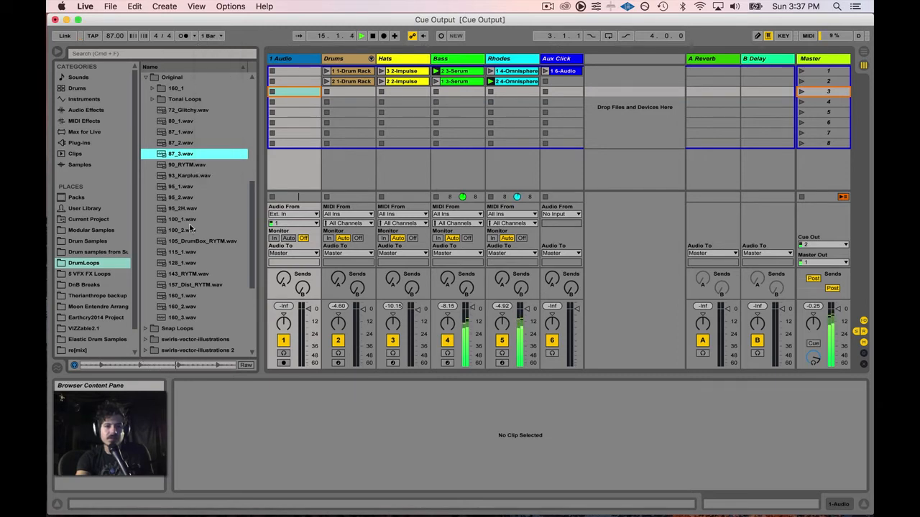
left_click(186, 198)
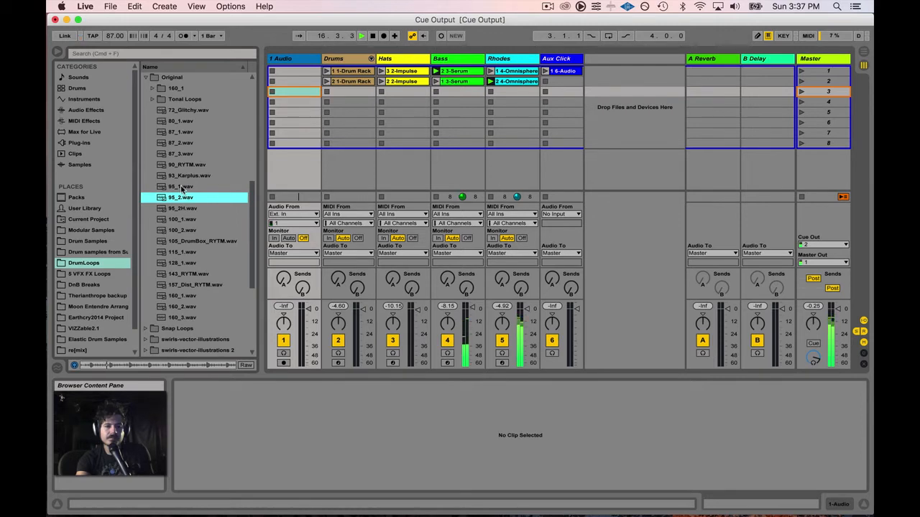
left_click(182, 188)
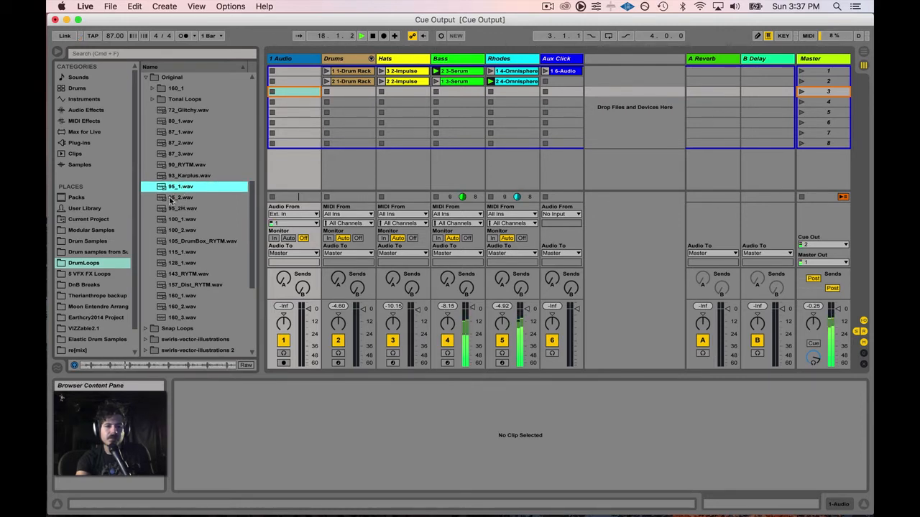
left_click_drag(171, 200, 299, 74)
left_click(273, 71)
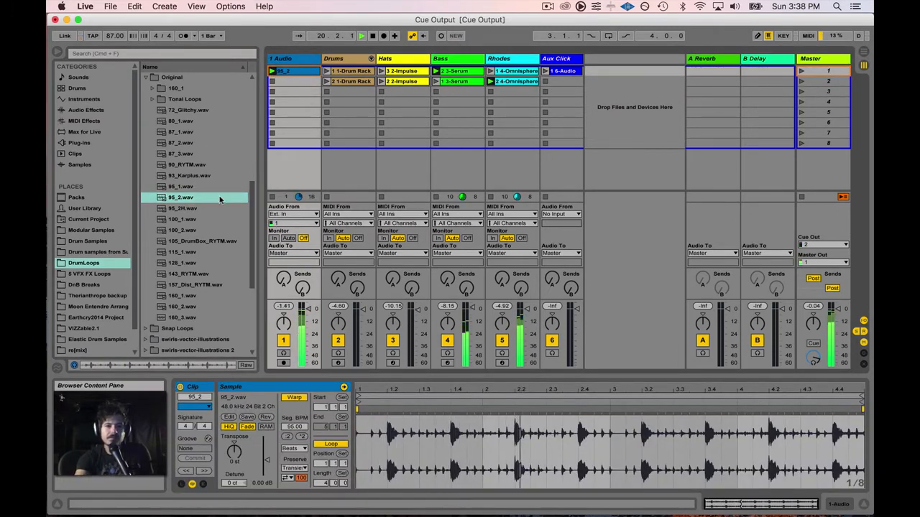
Step: Load 87_1.wav onto a new audio track, launch it, raise its fader, and move it beside 1 Audio
left_click(196, 134)
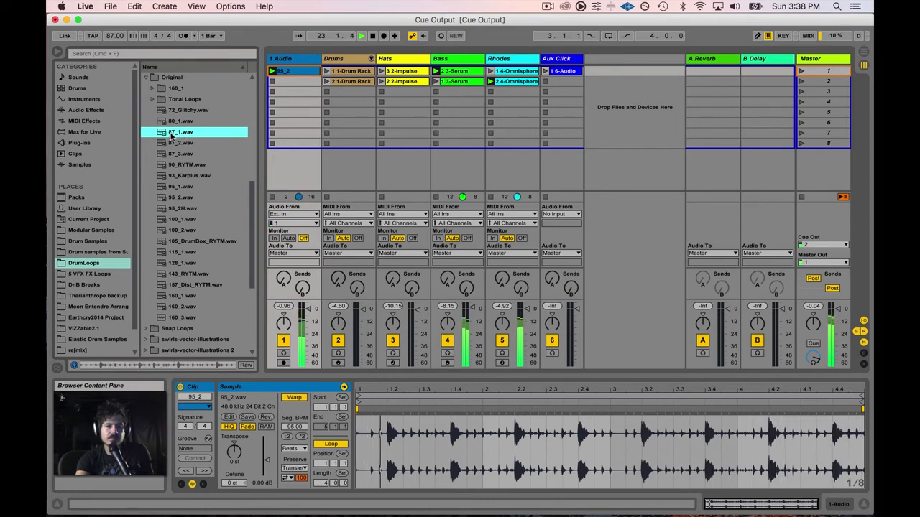
left_click_drag(178, 133, 597, 85)
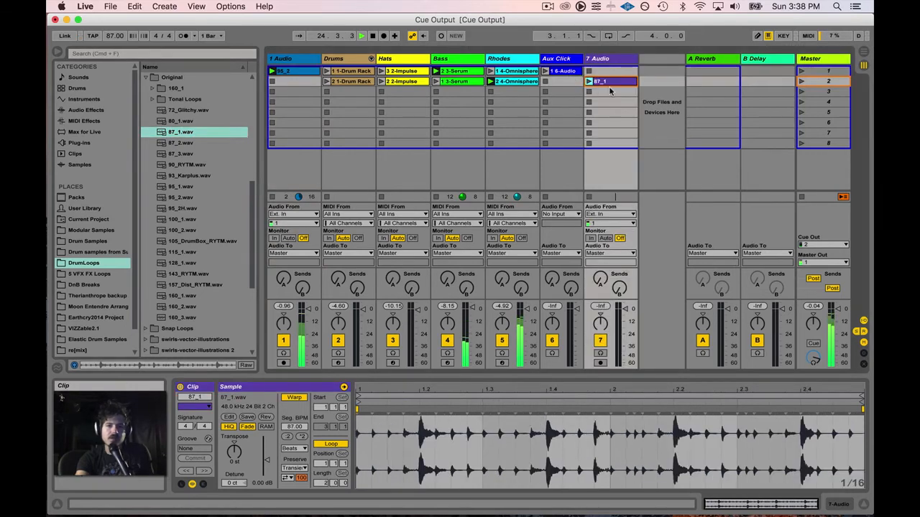
left_click(600, 353)
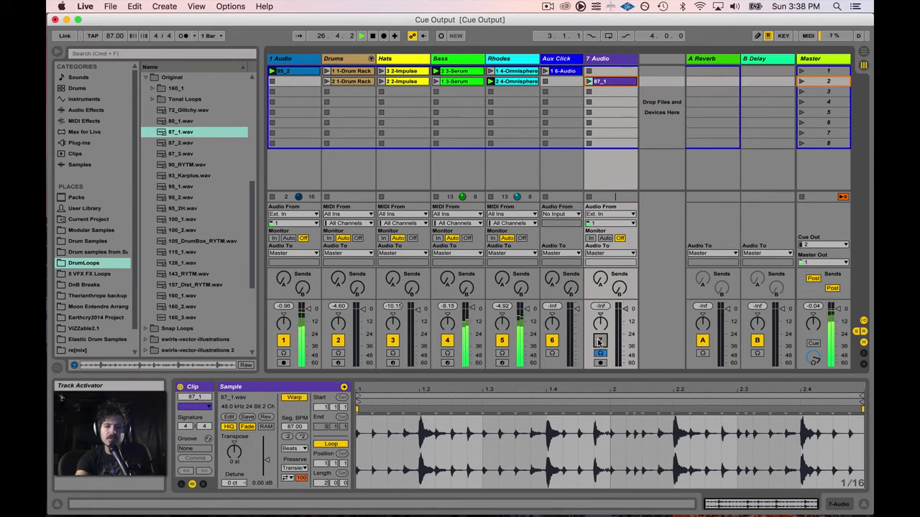
left_click(600, 341)
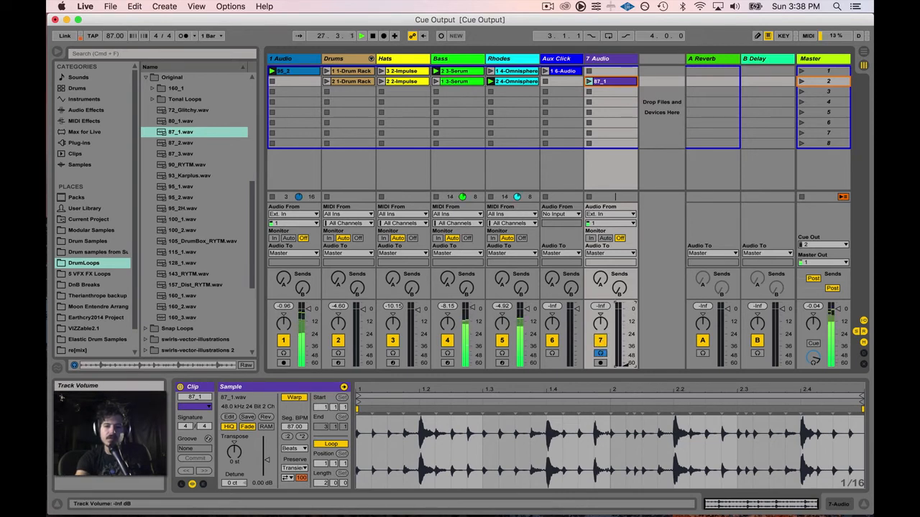
left_click(588, 83)
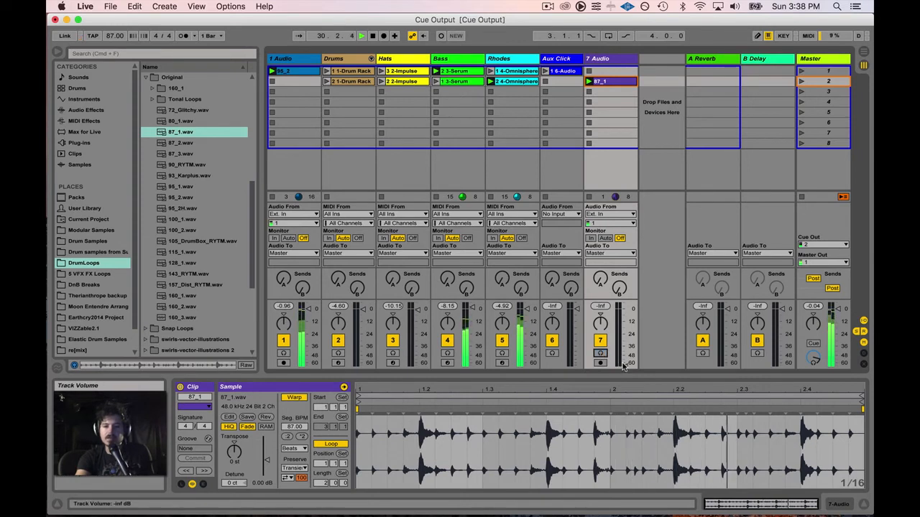
left_click_drag(623, 366, 624, 307)
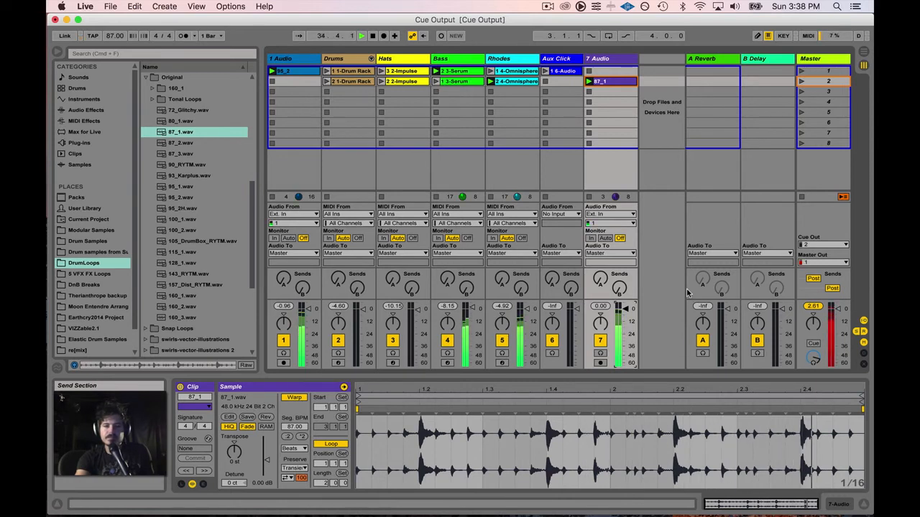
left_click_drag(604, 63, 324, 62)
left_click(621, 63)
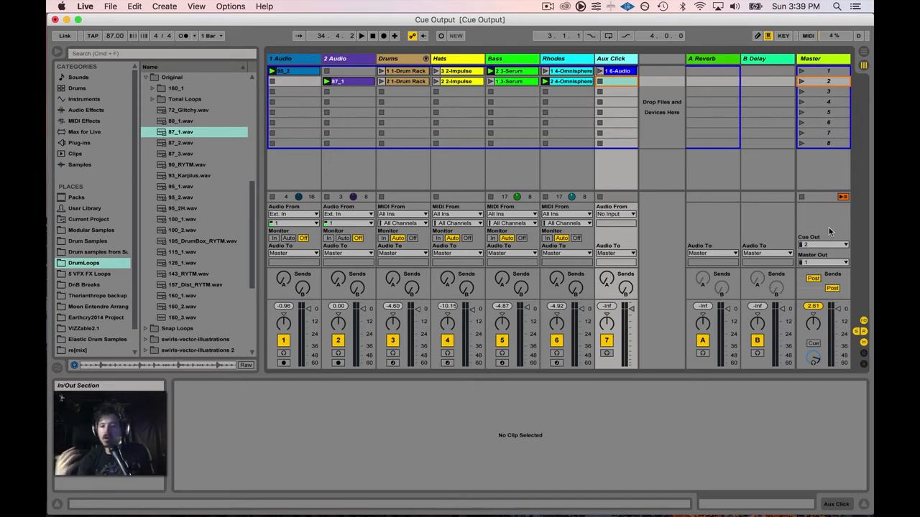
Step: Turn the metronome on, start playback, and launch the Aux Click track's 1 6-Audio clip
left_click(571, 64)
left_click(524, 61)
left_click(600, 59)
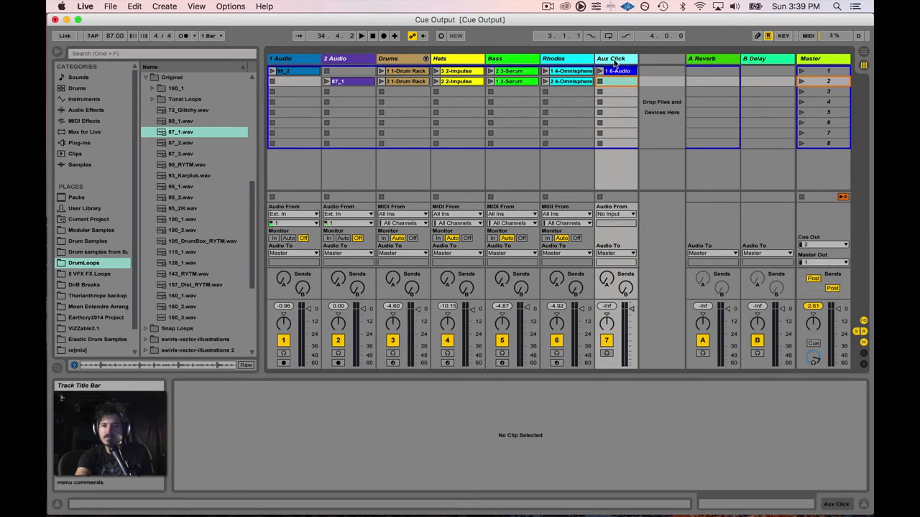
left_click(184, 37)
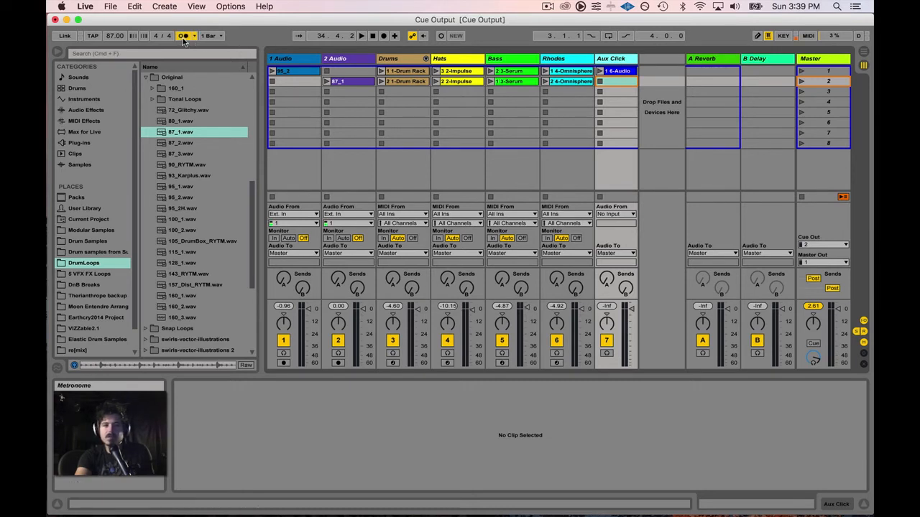
key("space")
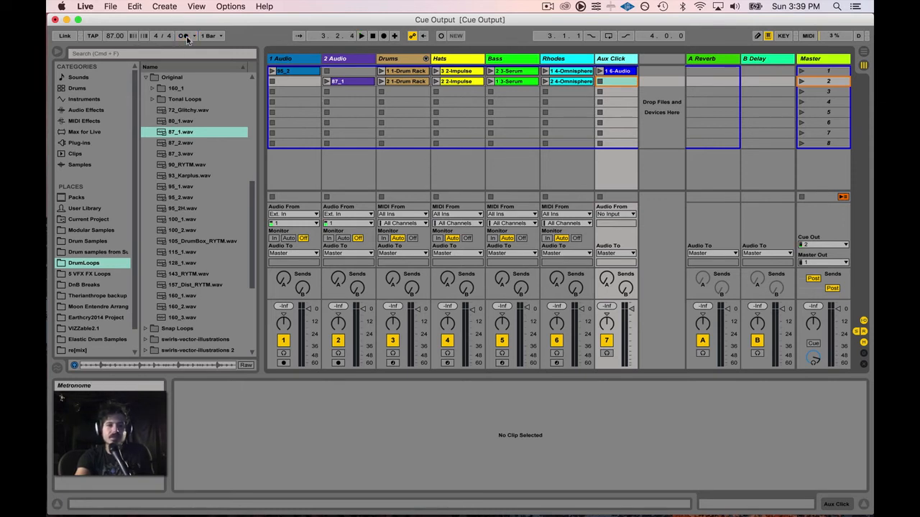
left_click(614, 71)
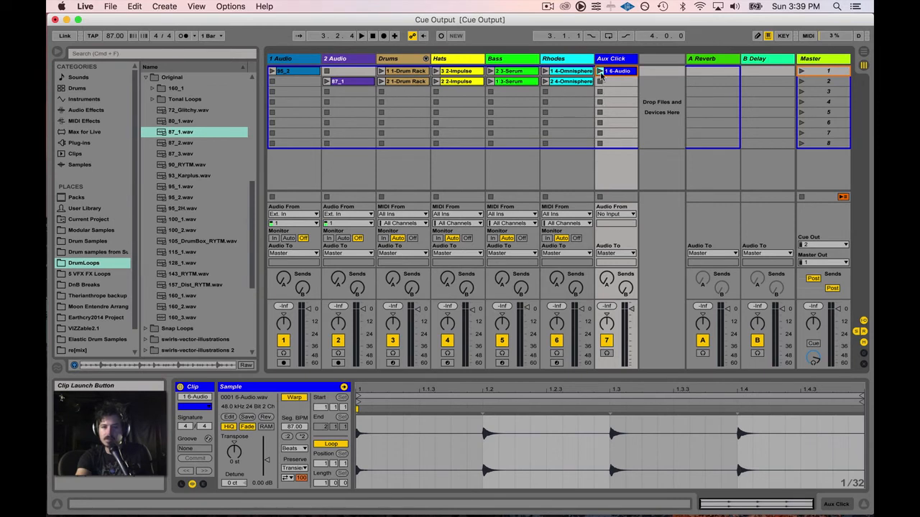
left_click(600, 71)
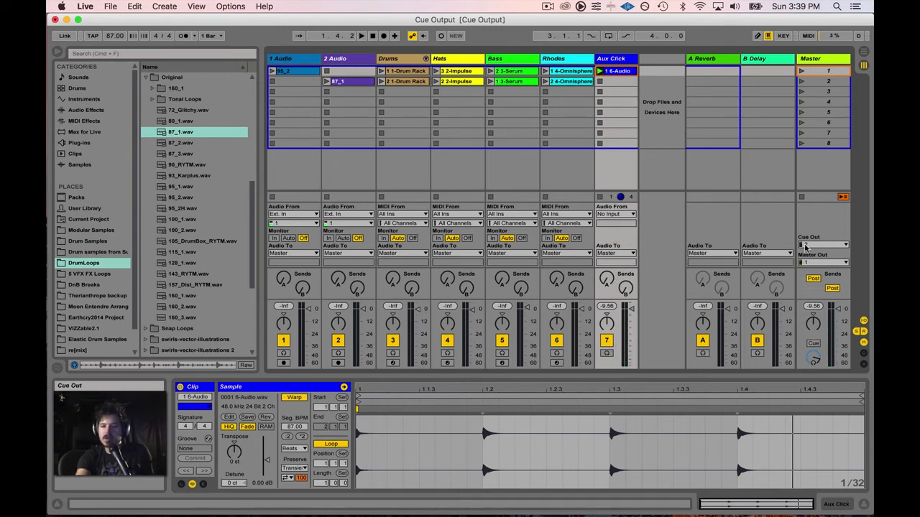
Step: Briefly cue the Aux Click track and raise its volume to -10.06 dB
left_click(607, 354)
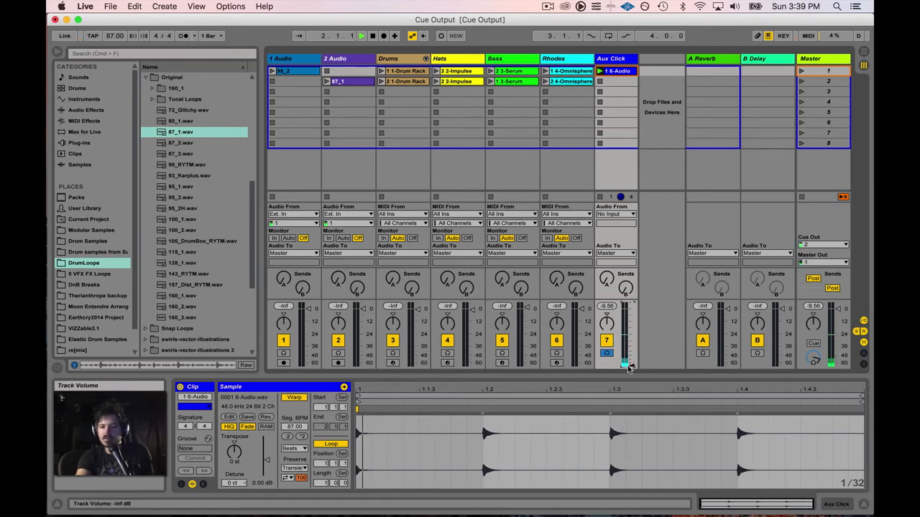
left_click_drag(628, 367, 629, 322)
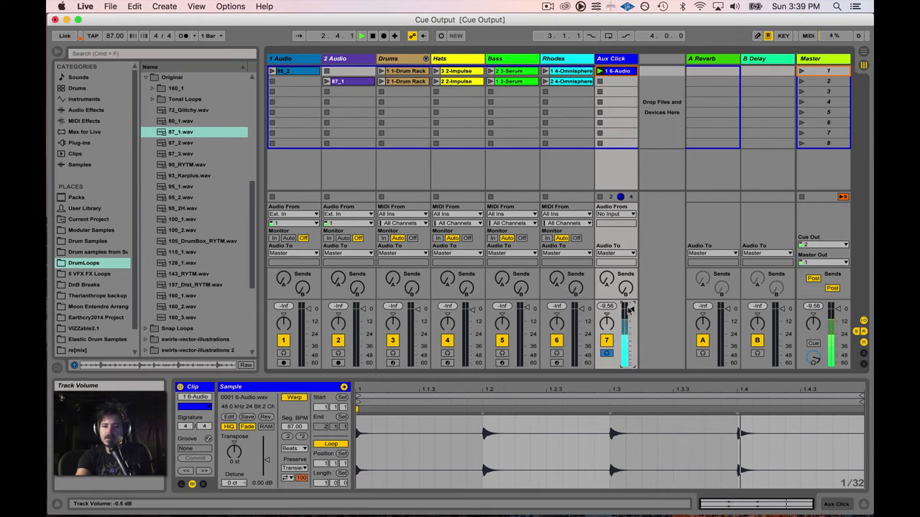
left_click(606, 353)
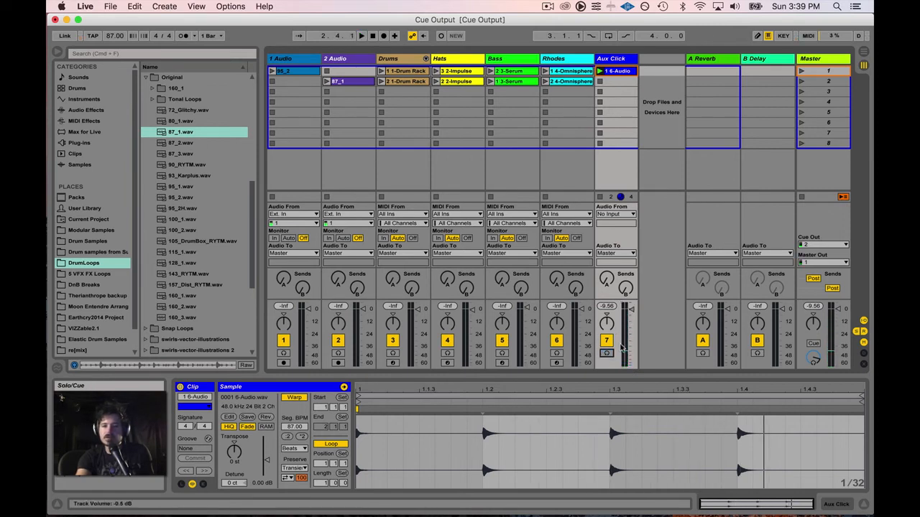
Step: Route Aux Click's Audio To to Ext. Out channel 2, then stop playback
left_click(624, 256)
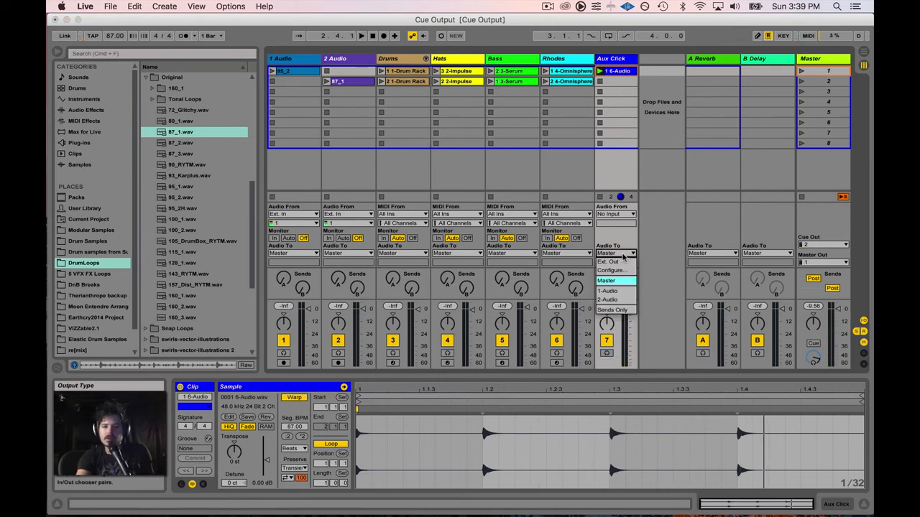
left_click(617, 259)
left_click(618, 263)
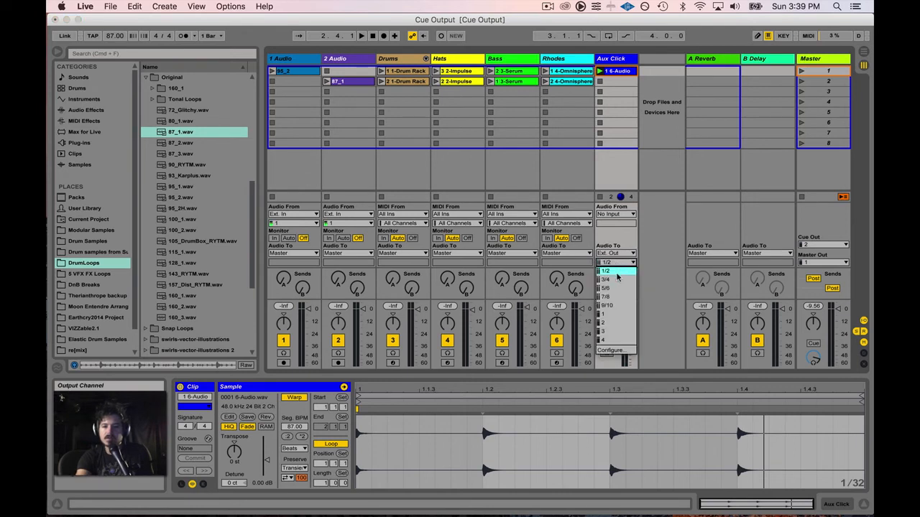
left_click(610, 322)
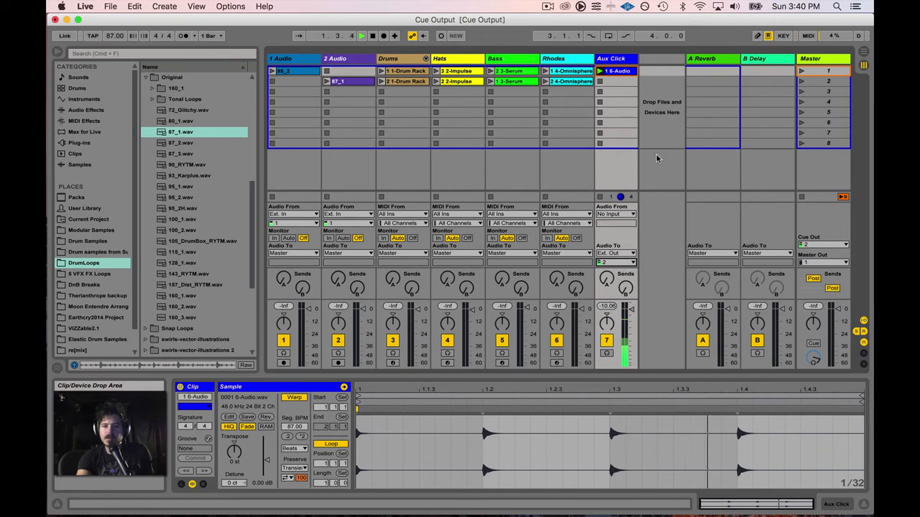
key("space")
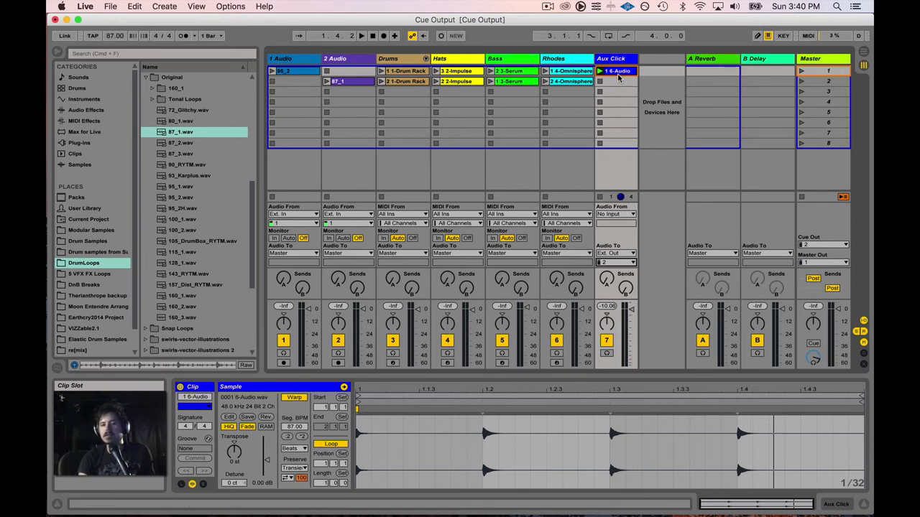
left_click(832, 72)
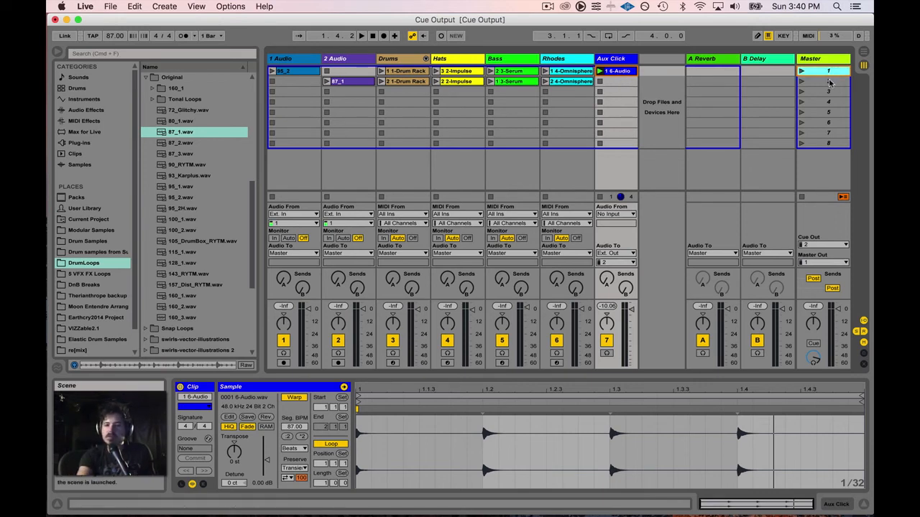
left_click(830, 81)
left_click(828, 91)
left_click(827, 102)
left_click(827, 112)
left_click(827, 91)
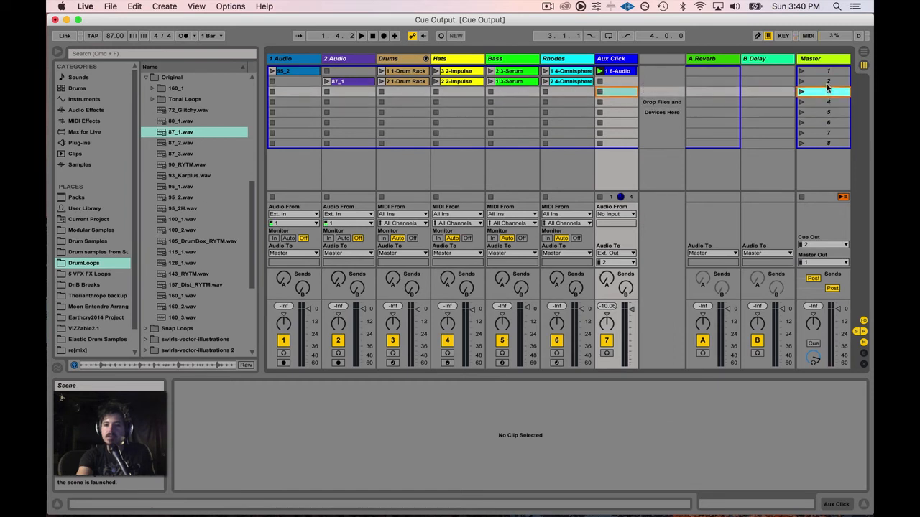
left_click(827, 81)
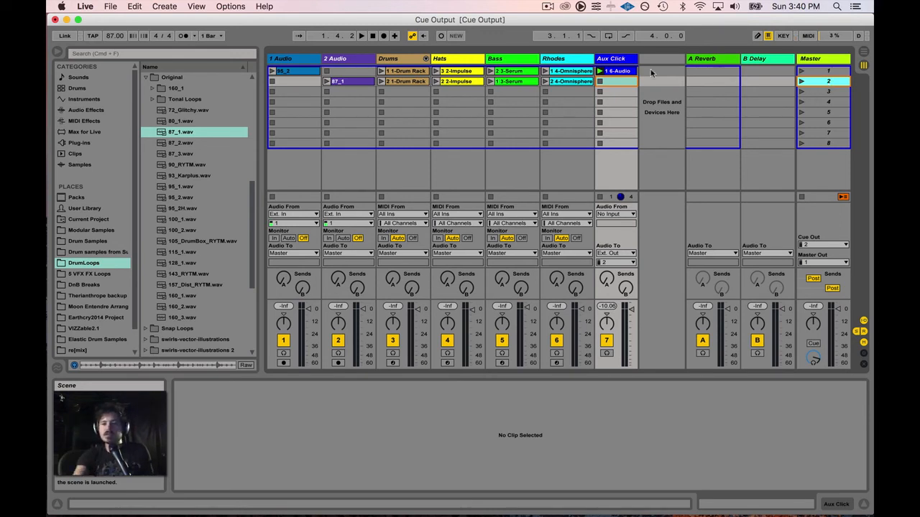
left_click(621, 72)
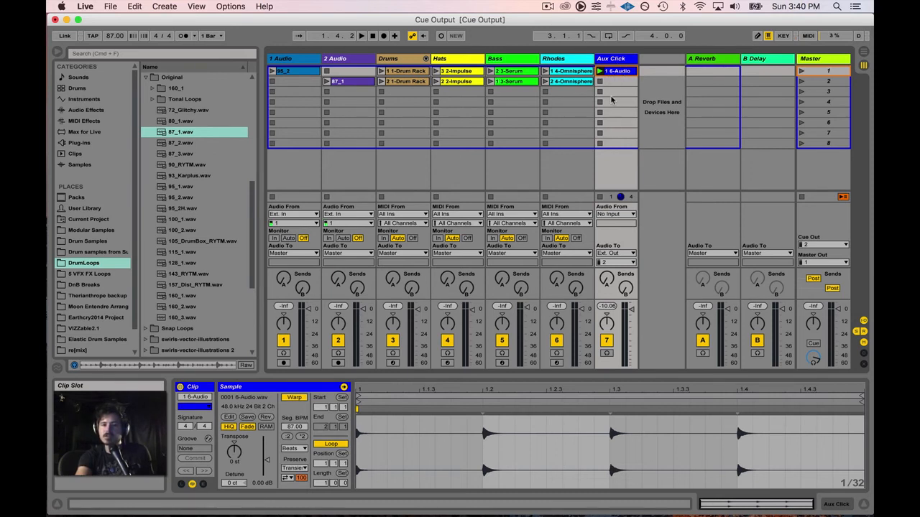
left_click(612, 265)
left_click(613, 265)
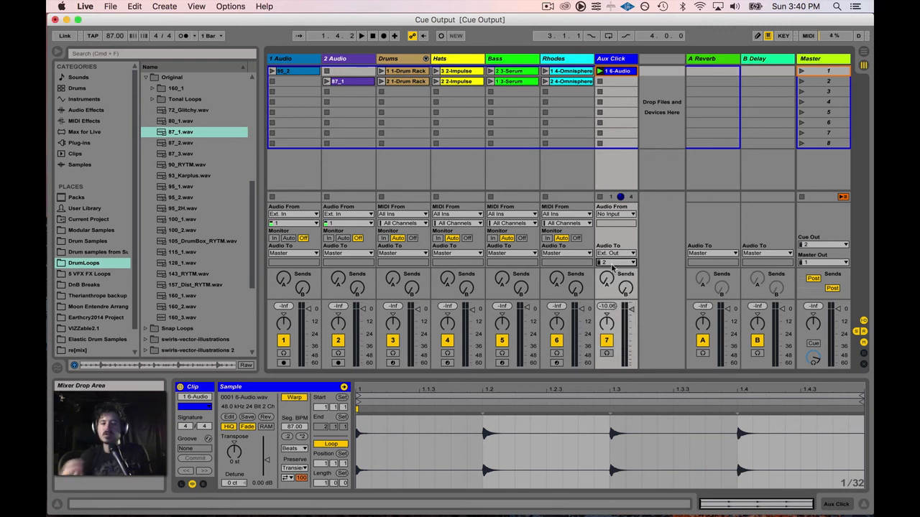